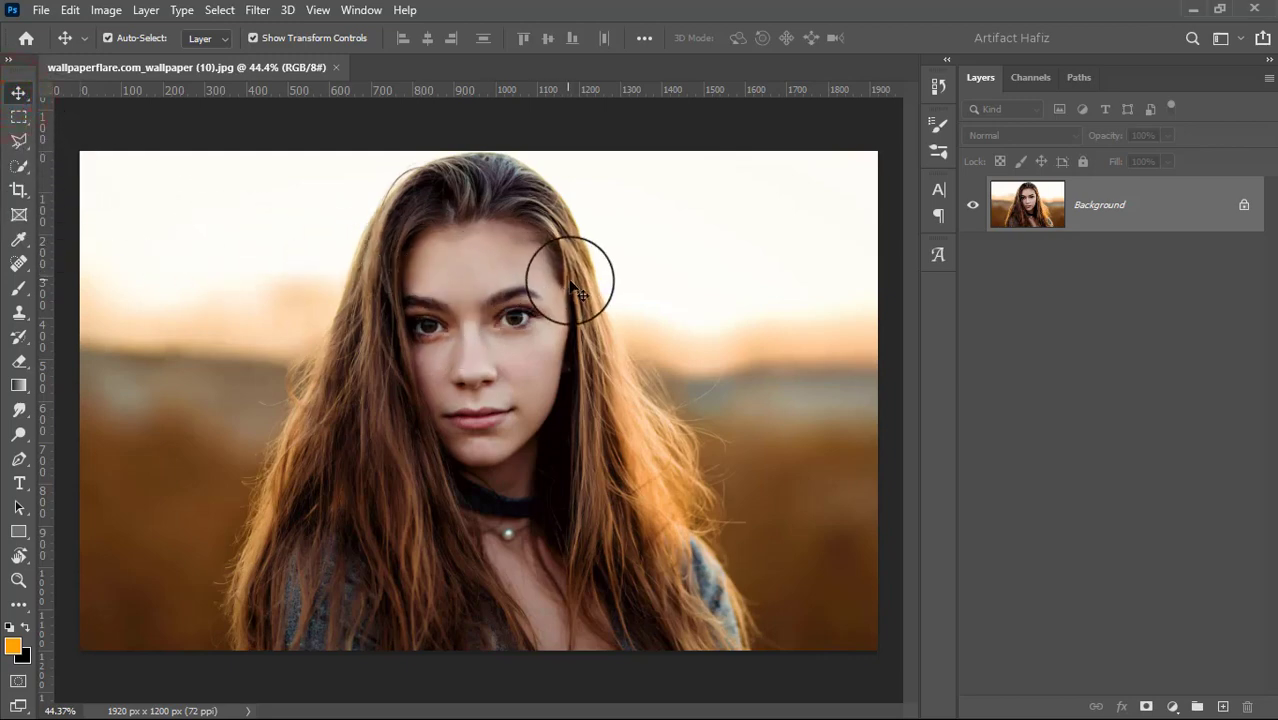
# Duplicate Background as 'Background copy', convert it for Smart Filters, and launch Camera Raw Filter.
pyautogui.moveTo(1105, 190); pyautogui.dragTo(1118, 268)
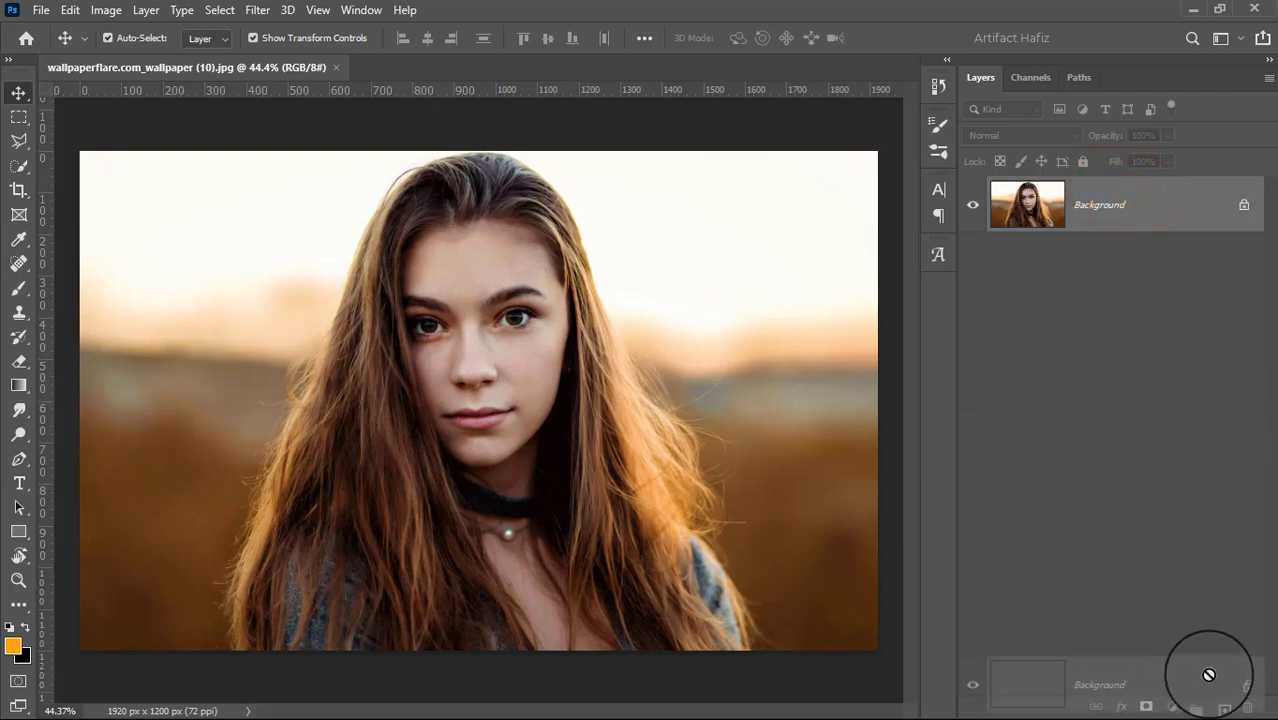
pyautogui.moveTo(1118, 268); pyautogui.dragTo(1221, 704)
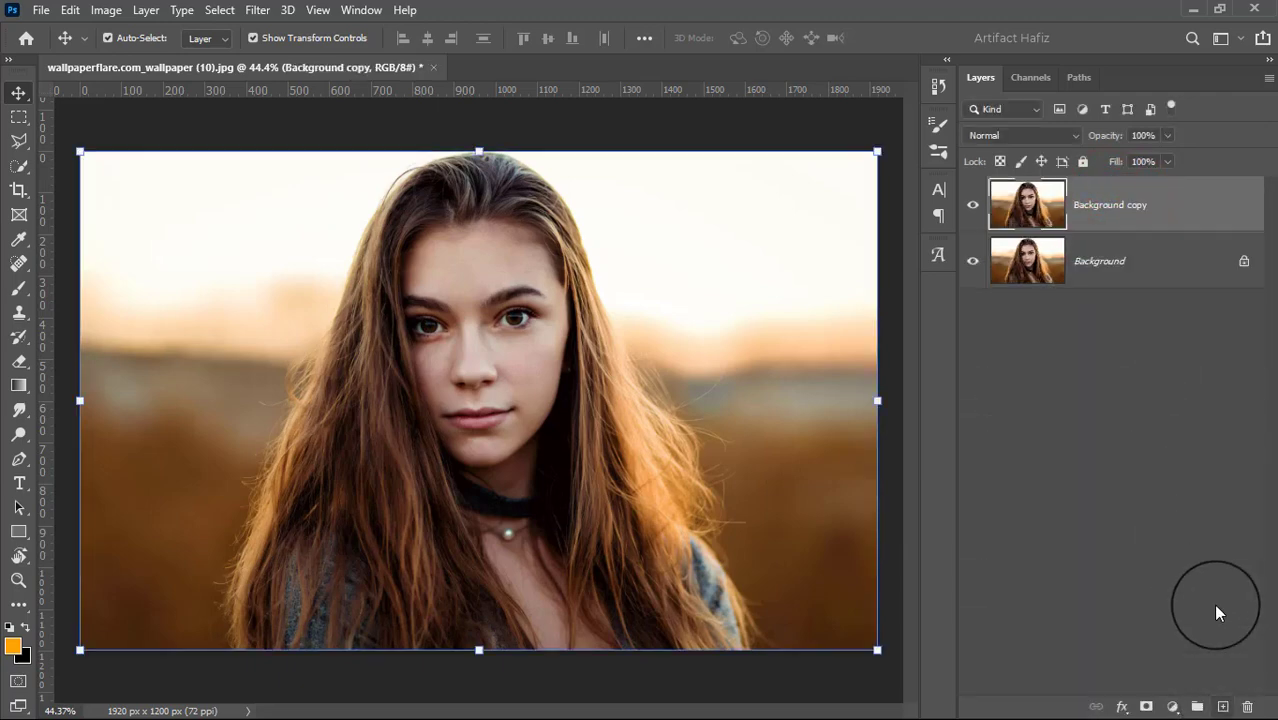
pyautogui.click(257, 10)
pyautogui.click(270, 58)
pyautogui.click(257, 10)
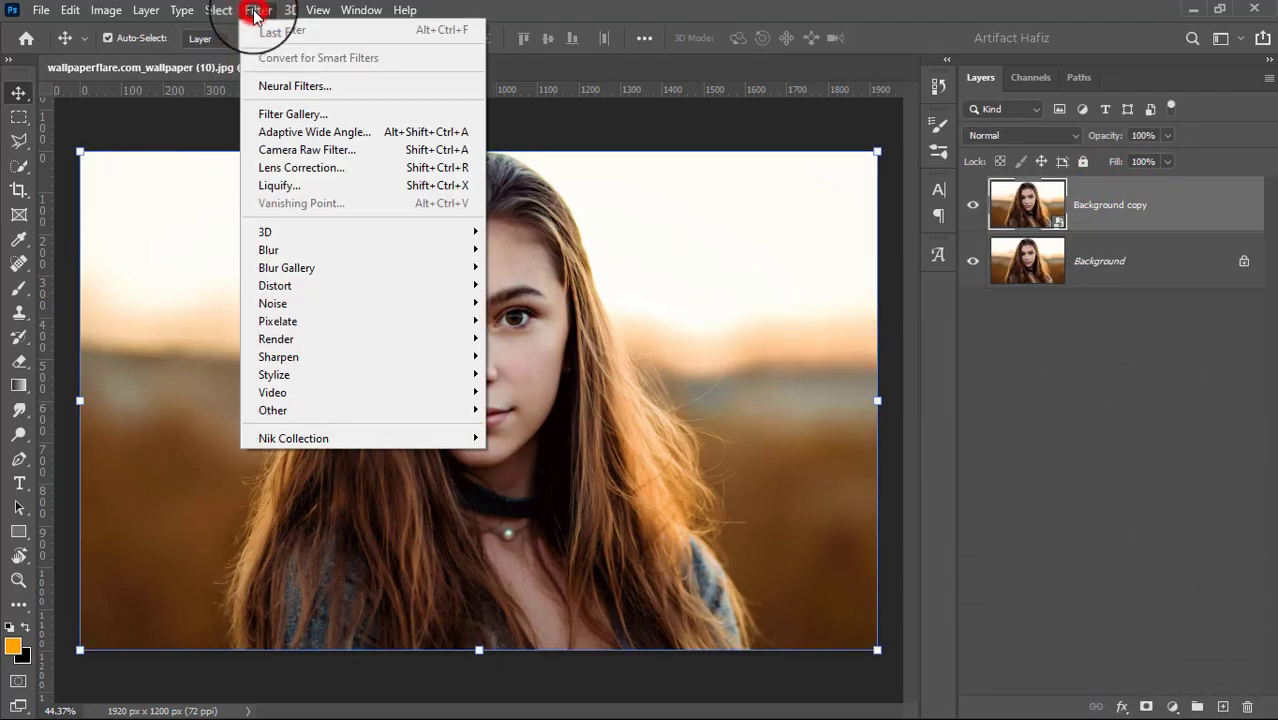
pyautogui.click(290, 152)
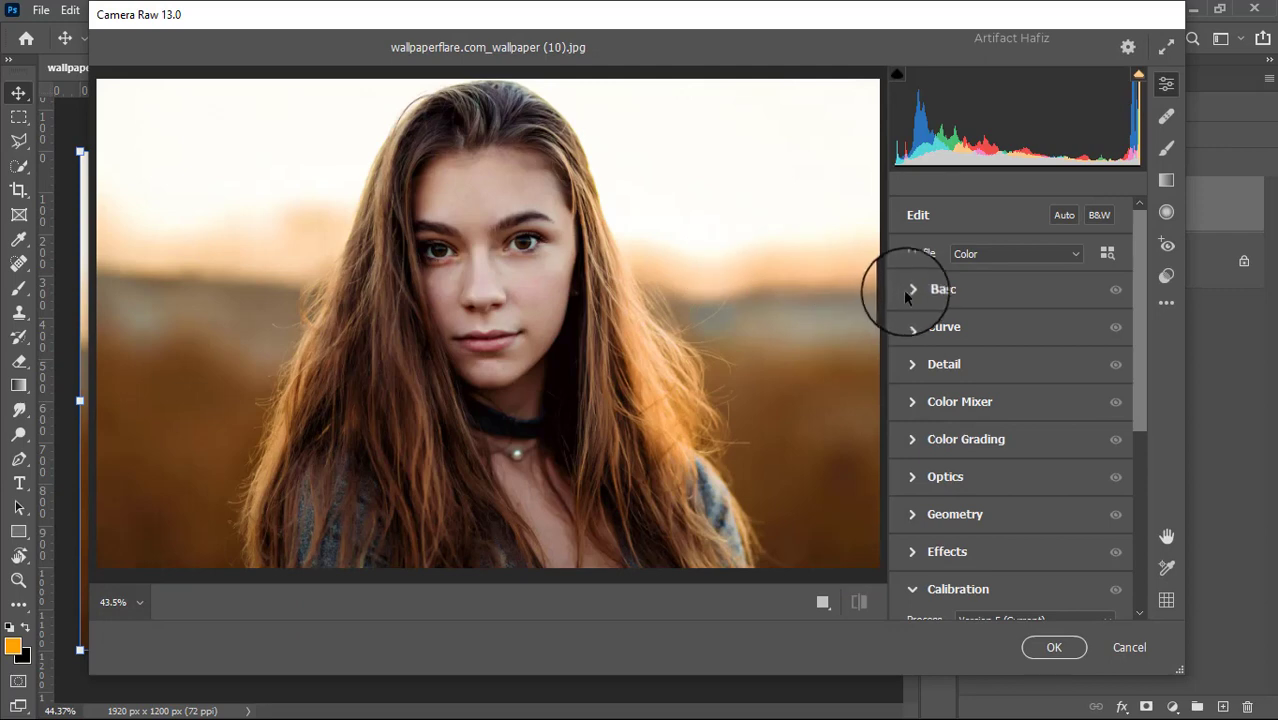
# Set Exposure to -1.00, Temp to +3 and Tint to +7 in the Basic panel.
pyautogui.click(910, 291)
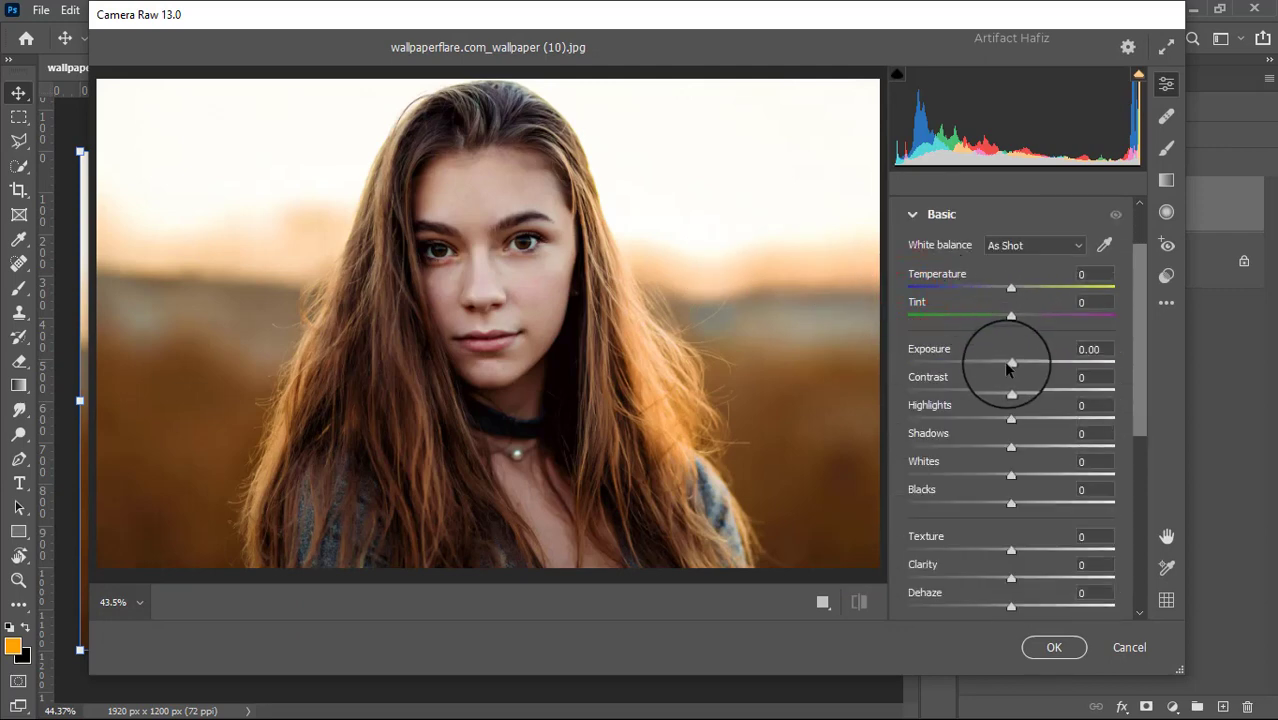
pyautogui.moveTo(1011, 362); pyautogui.dragTo(987, 366)
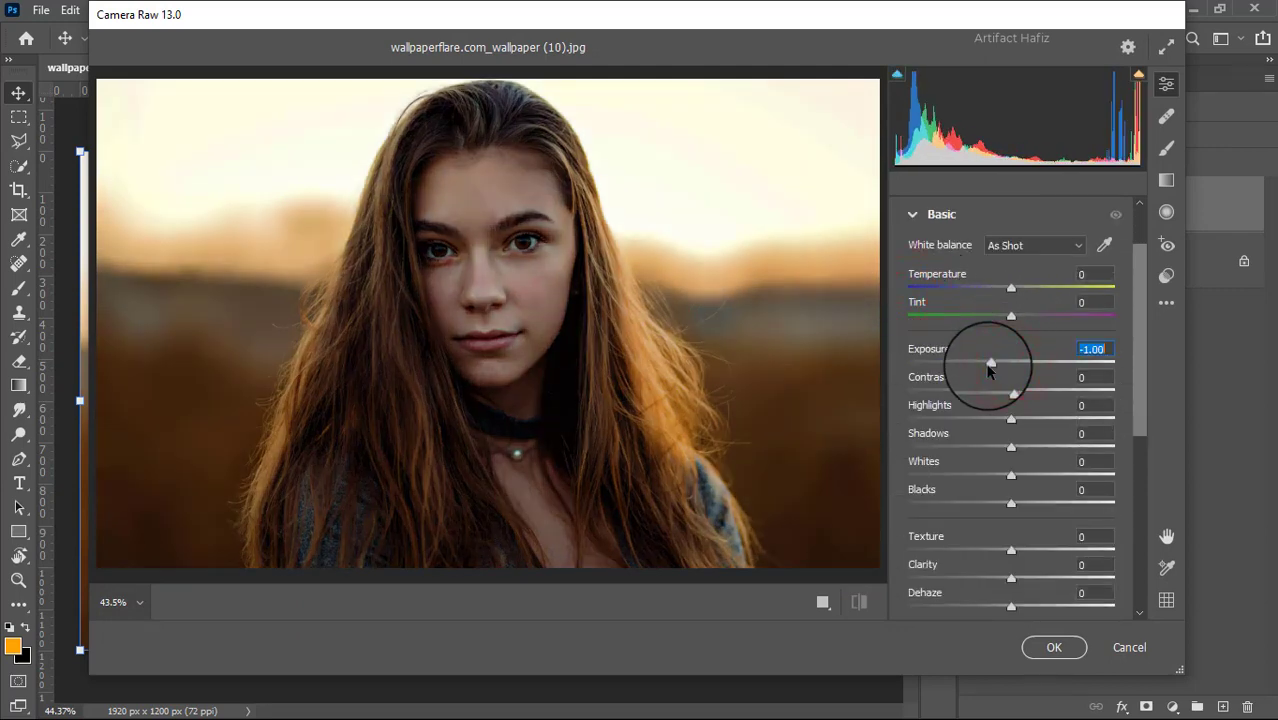
pyautogui.moveTo(1011, 287); pyautogui.dragTo(1013, 293)
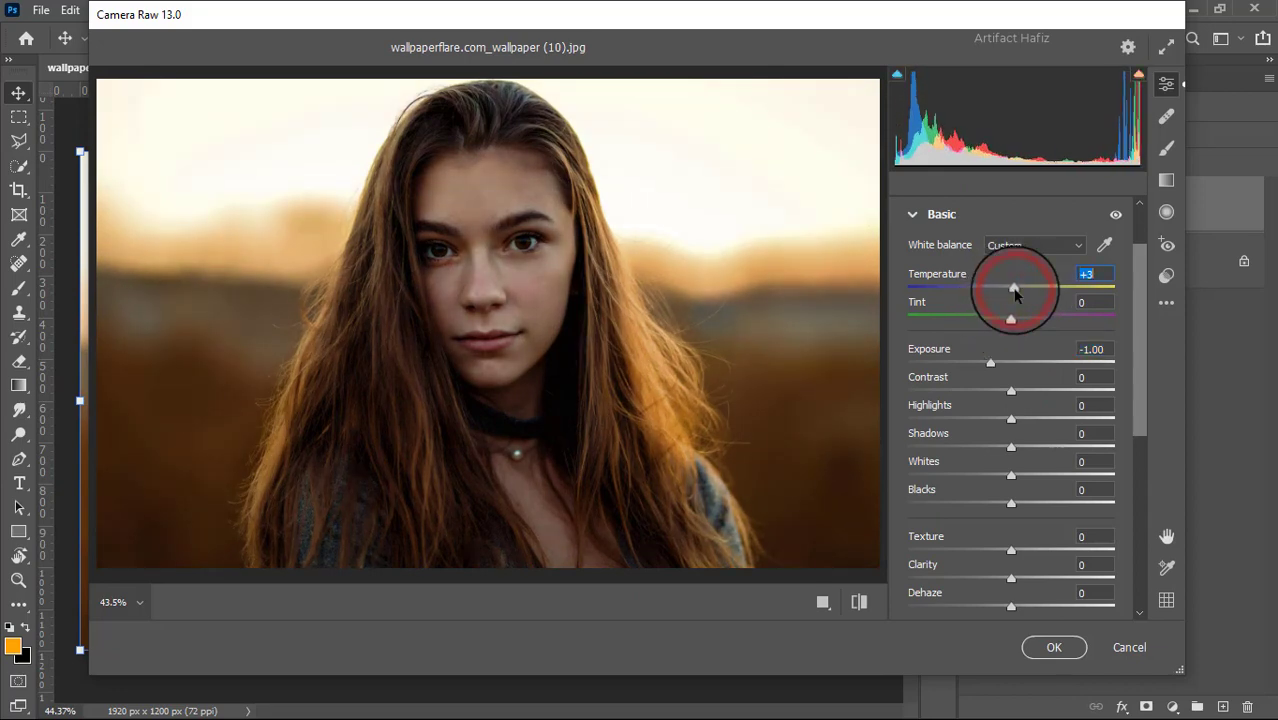
pyautogui.moveTo(1010, 318); pyautogui.dragTo(1018, 318)
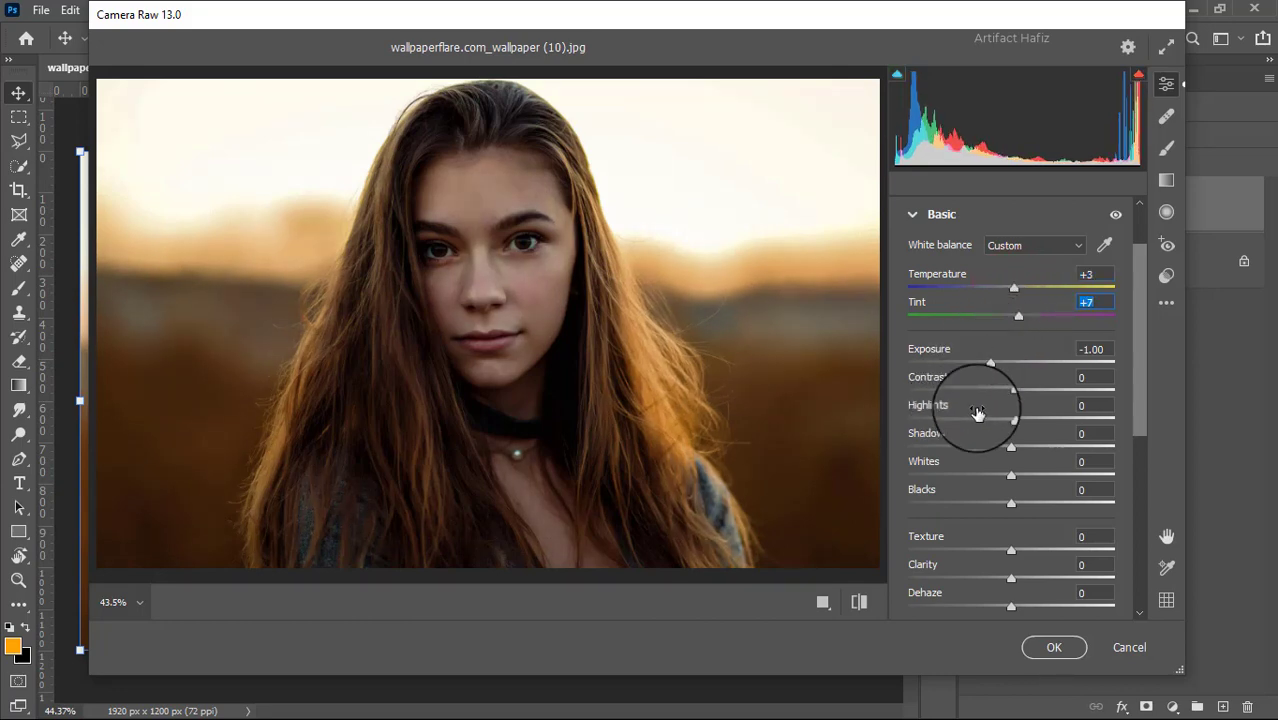
# Set Contrast +4 and Highlights -16, and refine toward Whites +34, Blacks +27, Dehaze -21.
pyautogui.click(1012, 390)
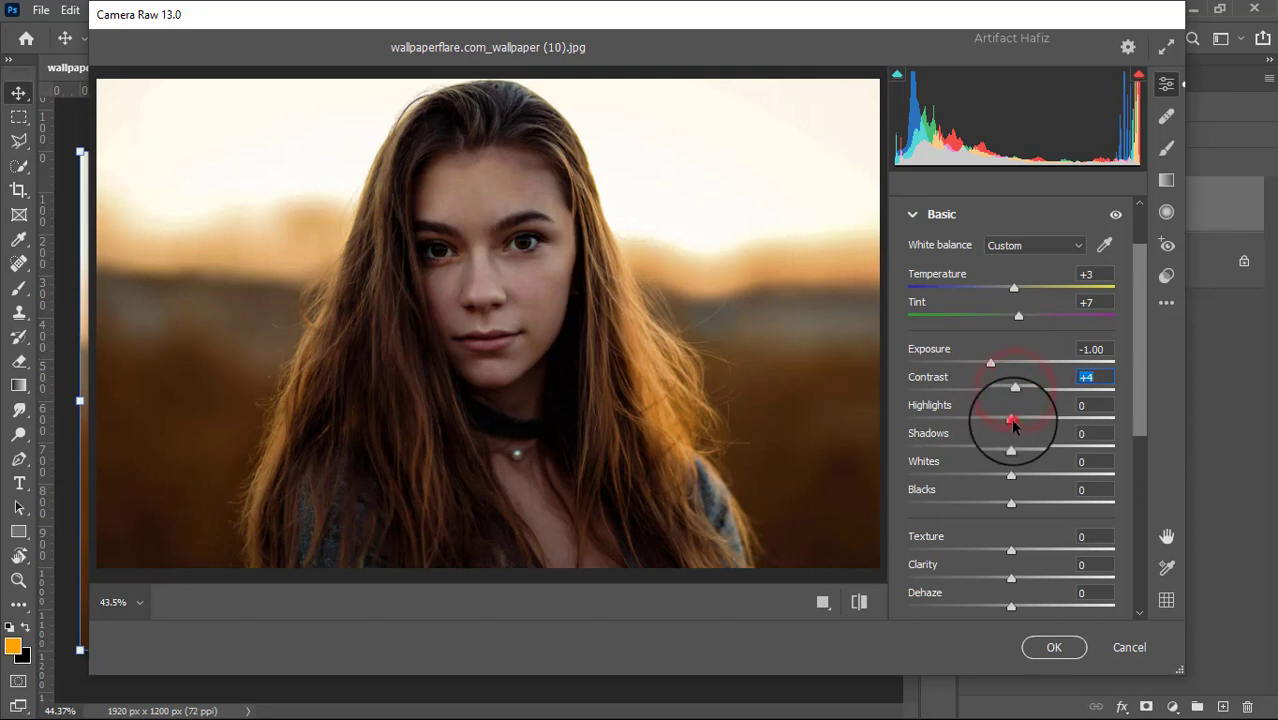
pyautogui.moveTo(1011, 421)
pyautogui.mouseDown()
pyautogui.moveTo(925, 420)
pyautogui.moveTo(996, 416)
pyautogui.moveTo(978, 450)
pyautogui.moveTo(1018, 447)
pyautogui.moveTo(978, 447)
pyautogui.moveTo(1015, 480)
pyautogui.moveTo(1048, 476)
pyautogui.moveTo(1060, 508)
pyautogui.moveTo(1027, 508)
pyautogui.moveTo(1039, 508)
pyautogui.mouseUp()
pyautogui.scroll(-3, 1028, 457)
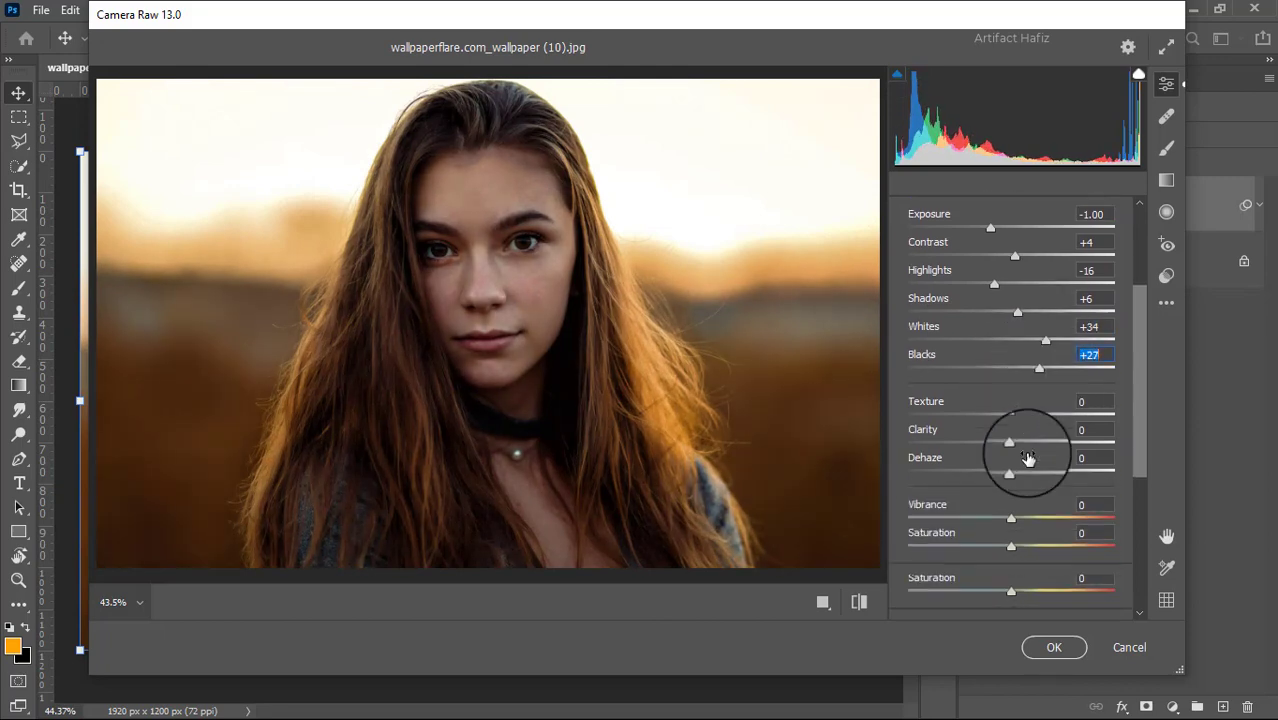
pyautogui.moveTo(1011, 418)
pyautogui.mouseDown()
pyautogui.moveTo(1030, 415)
pyautogui.moveTo(1002, 424)
pyautogui.moveTo(1014, 450)
pyautogui.moveTo(1030, 450)
pyautogui.moveTo(982, 489)
pyautogui.moveTo(997, 480)
pyautogui.mouseUp()
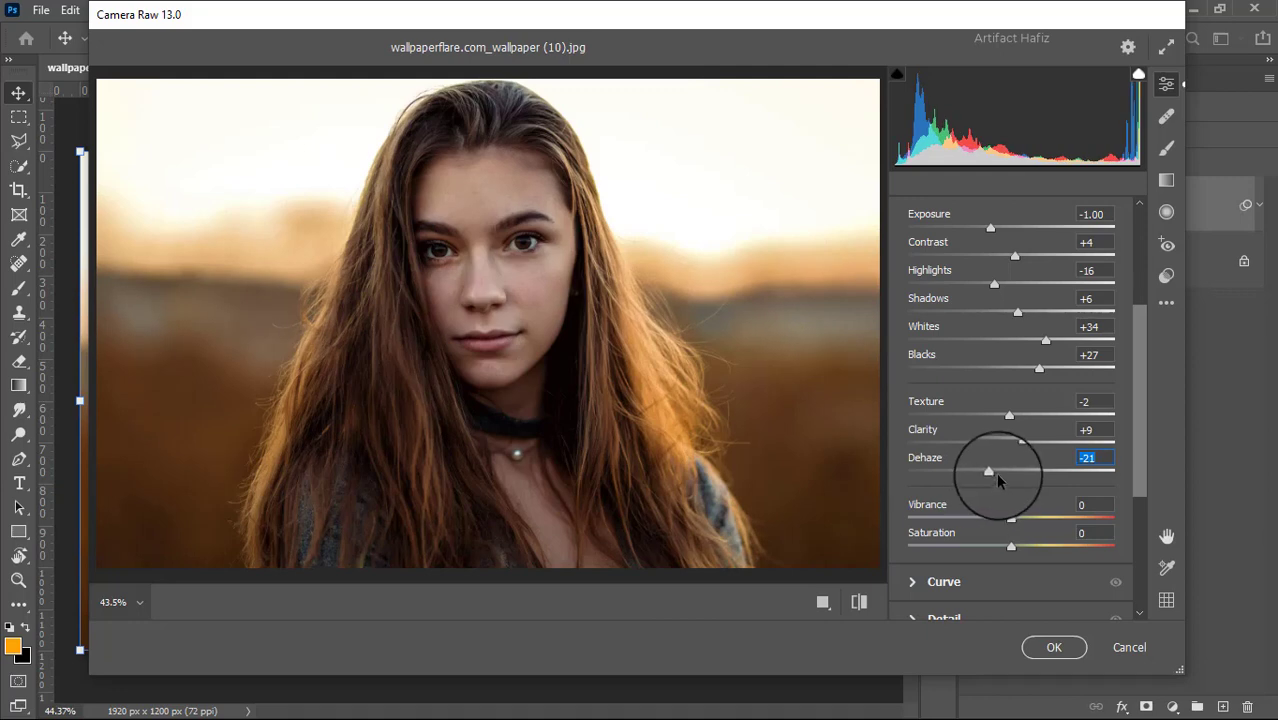
pyautogui.scroll(-2, 997, 476)
pyautogui.scroll(-1, 999, 469)
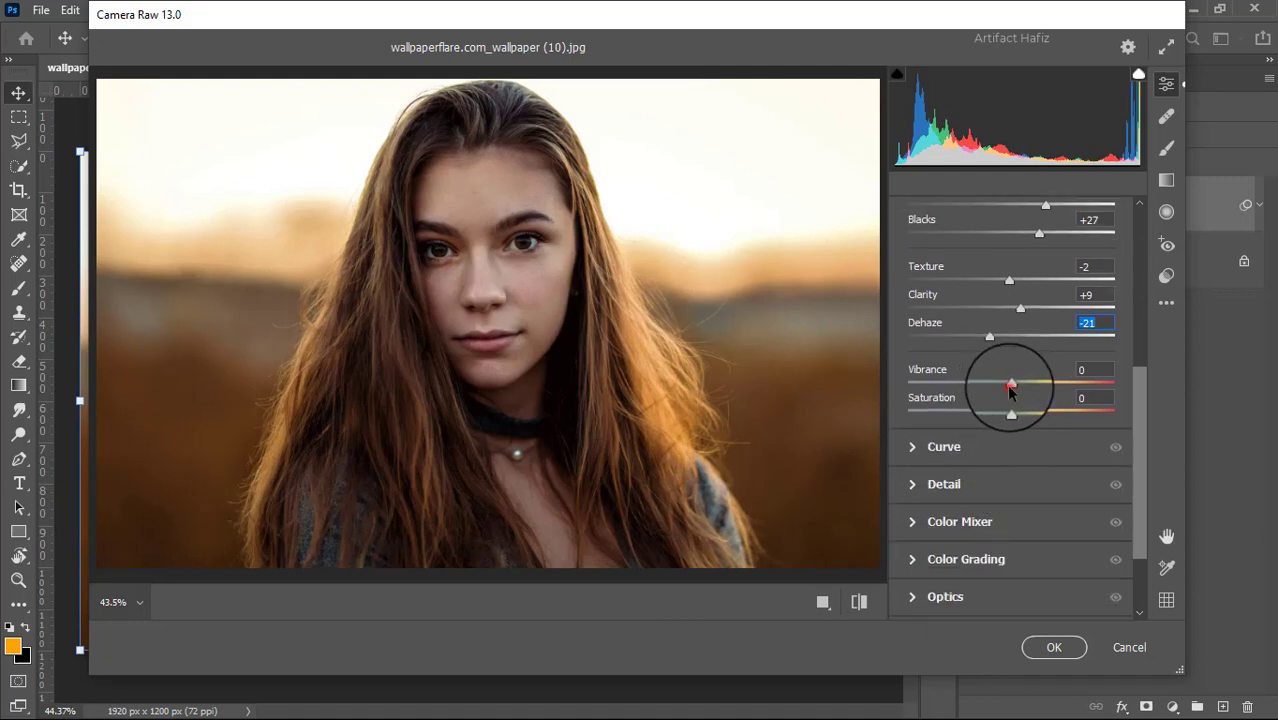
# Shape a gentle S-curve with points near 63/58 and 193/203 and black output 3.
pyautogui.click(909, 449)
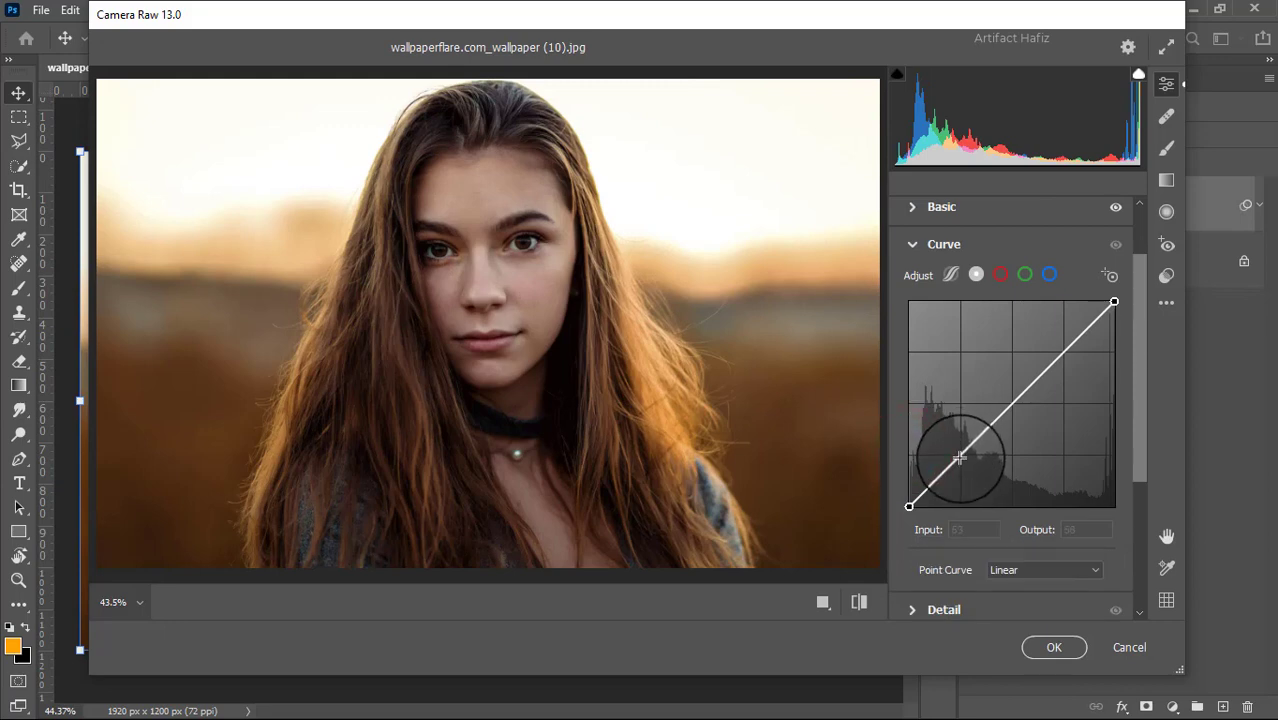
pyautogui.click(959, 458)
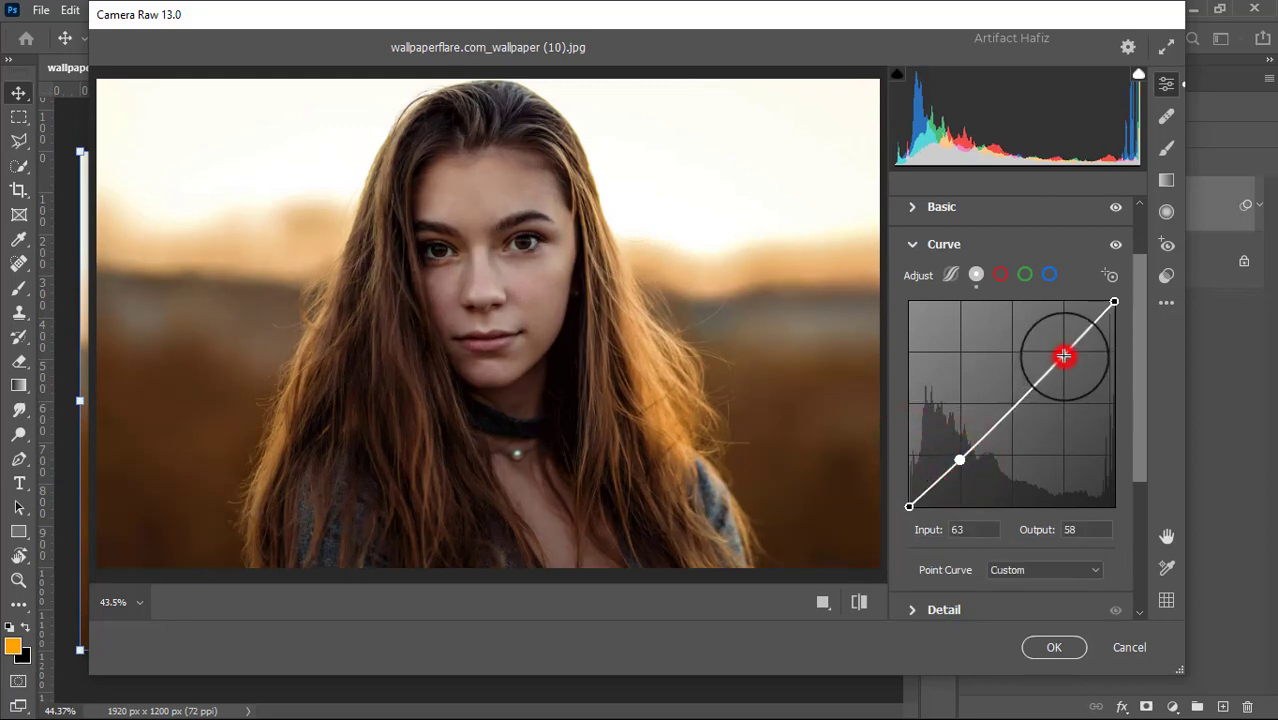
pyautogui.moveTo(1063, 356); pyautogui.dragTo(1063, 349)
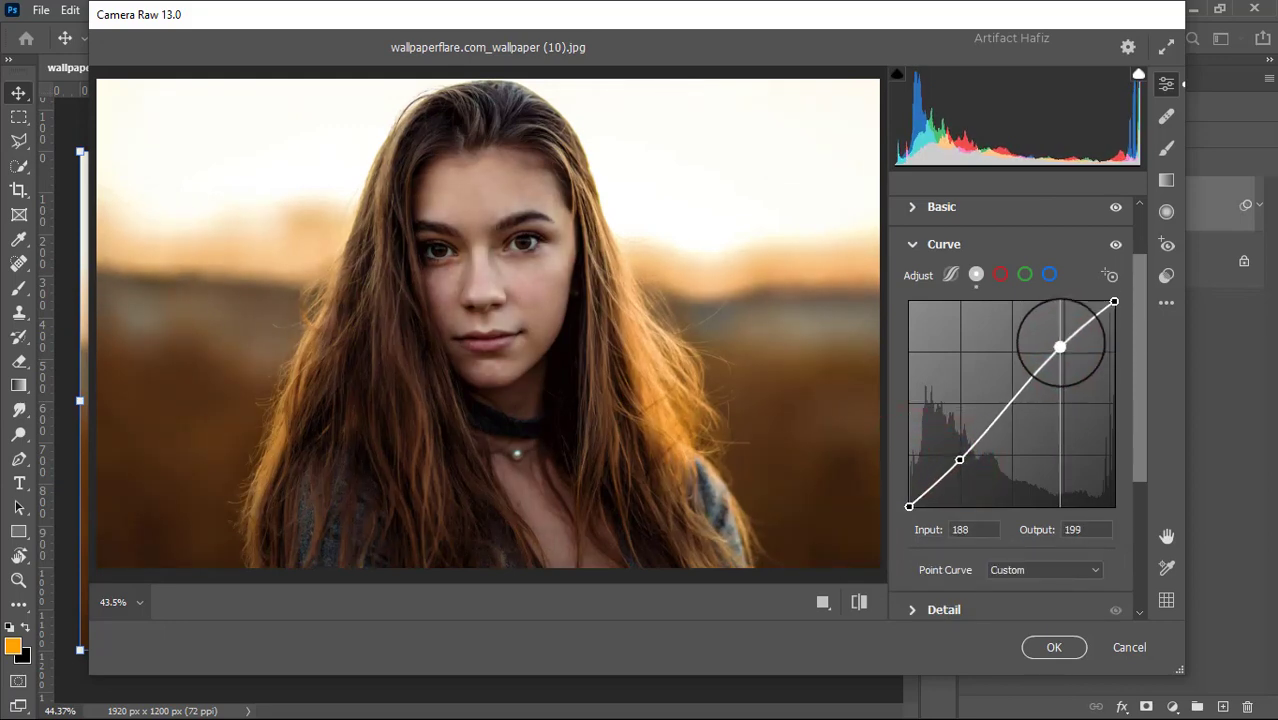
pyautogui.moveTo(1063, 349); pyautogui.dragTo(1065, 344)
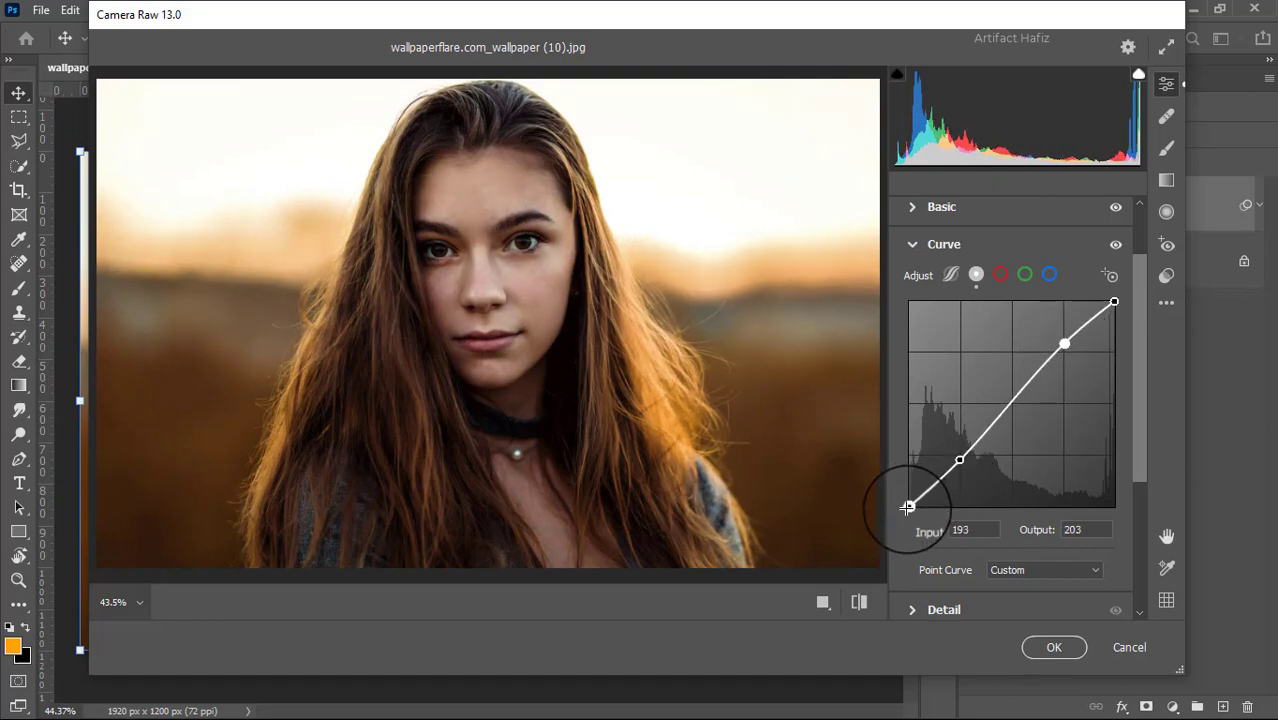
pyautogui.click(907, 507)
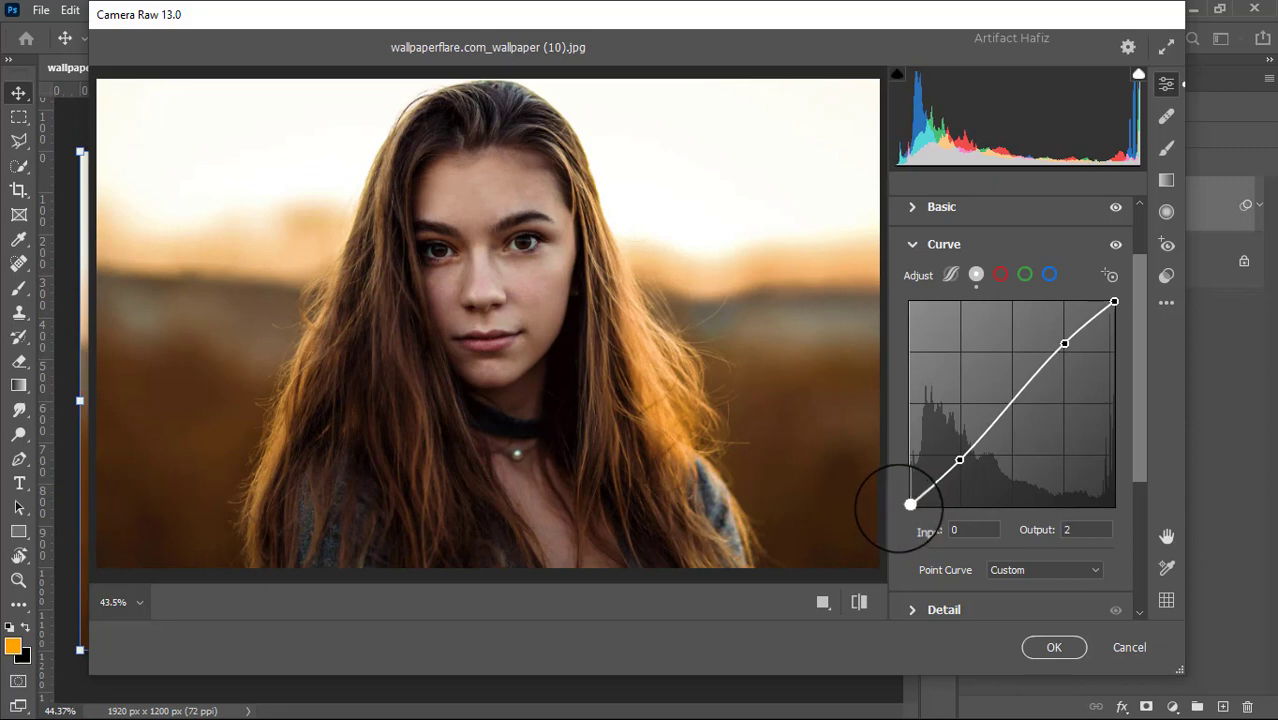
# Set Sharpening to 8 and Noise Reduction to 5 in the Detail panel.
pyautogui.scroll(-3, 1063, 462)
pyautogui.click(926, 513)
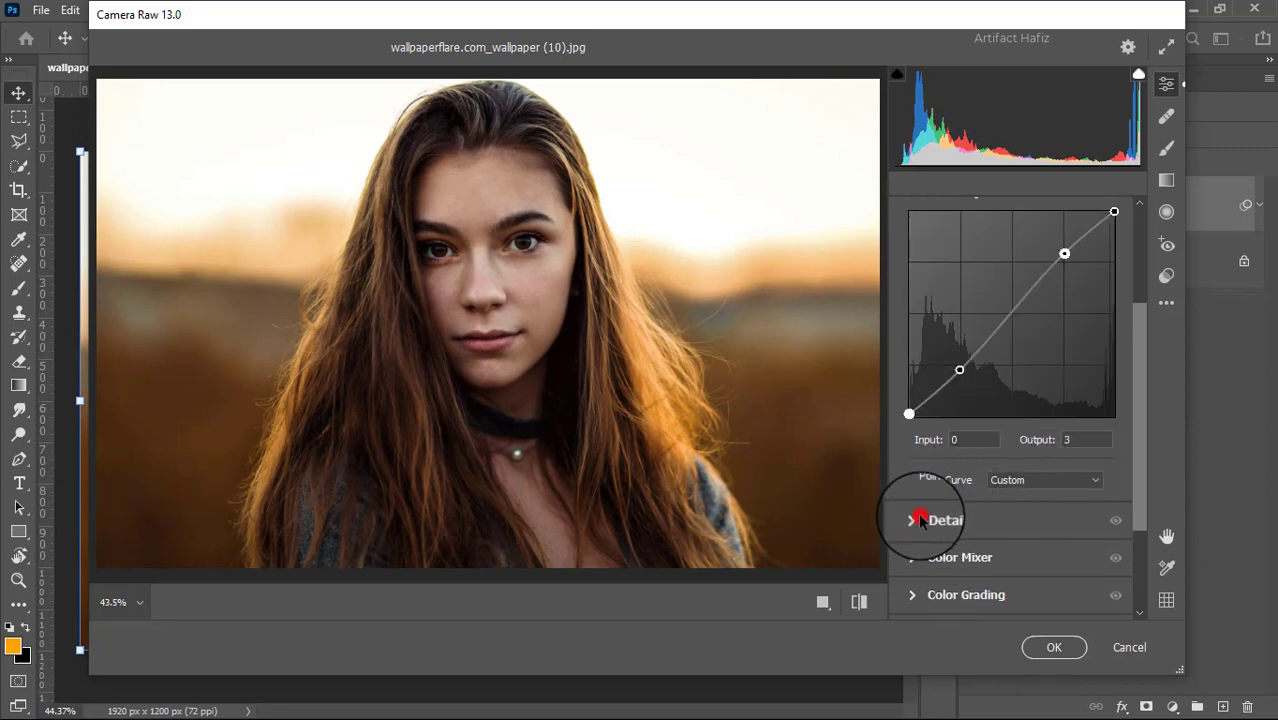
pyautogui.click(914, 412)
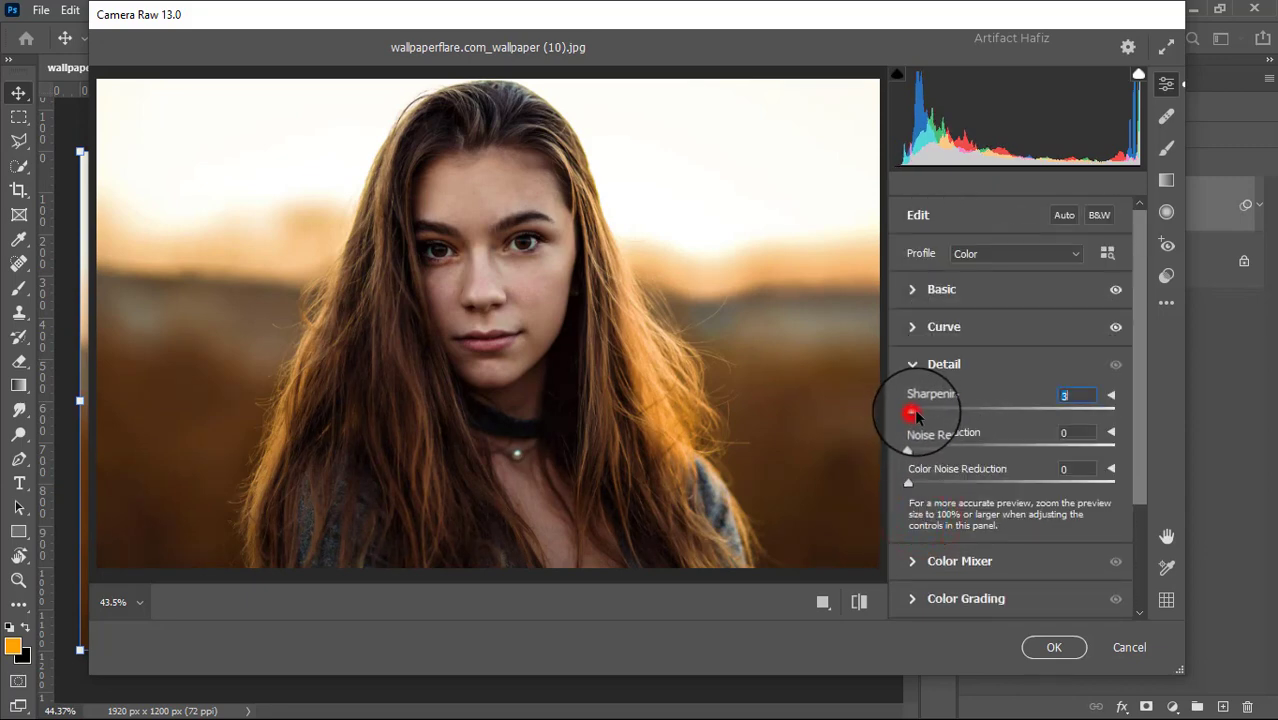
pyautogui.moveTo(918, 410); pyautogui.dragTo(917, 447)
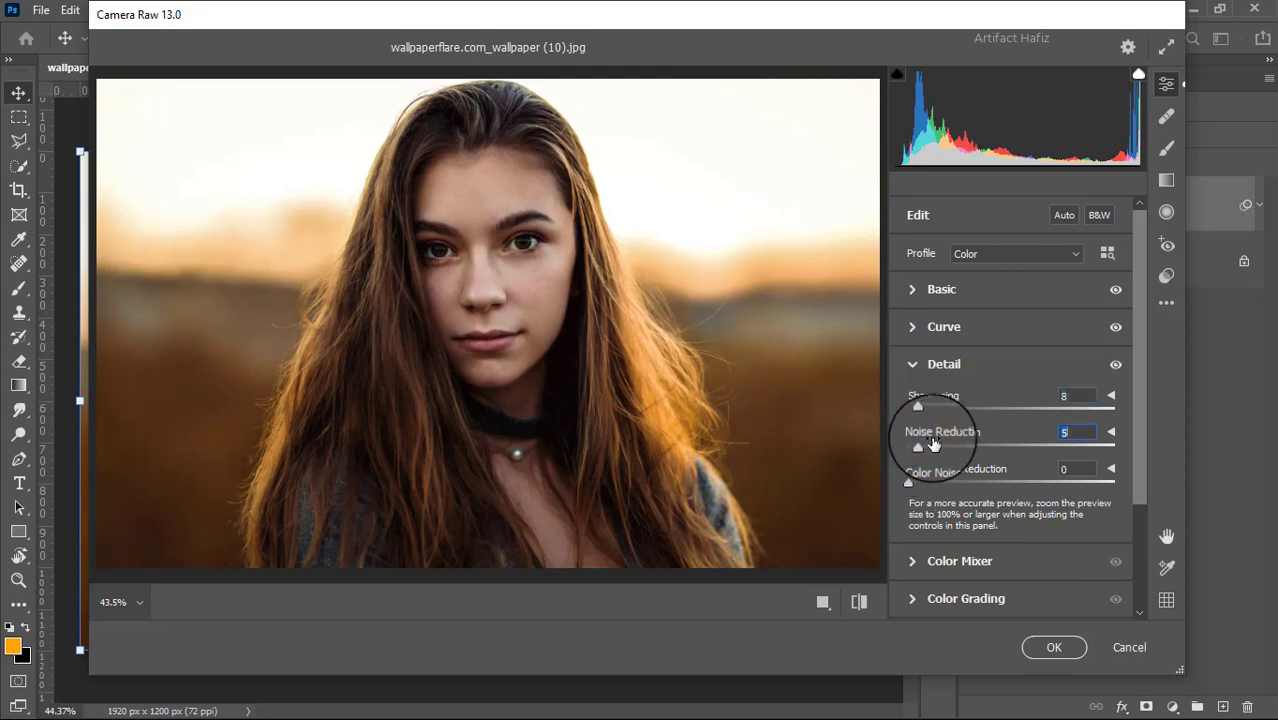
pyautogui.scroll(-2, 931, 444)
# Raise the Reds saturation slightly and lower the Yellows saturation in the Color Mixer.
pyautogui.click(915, 470)
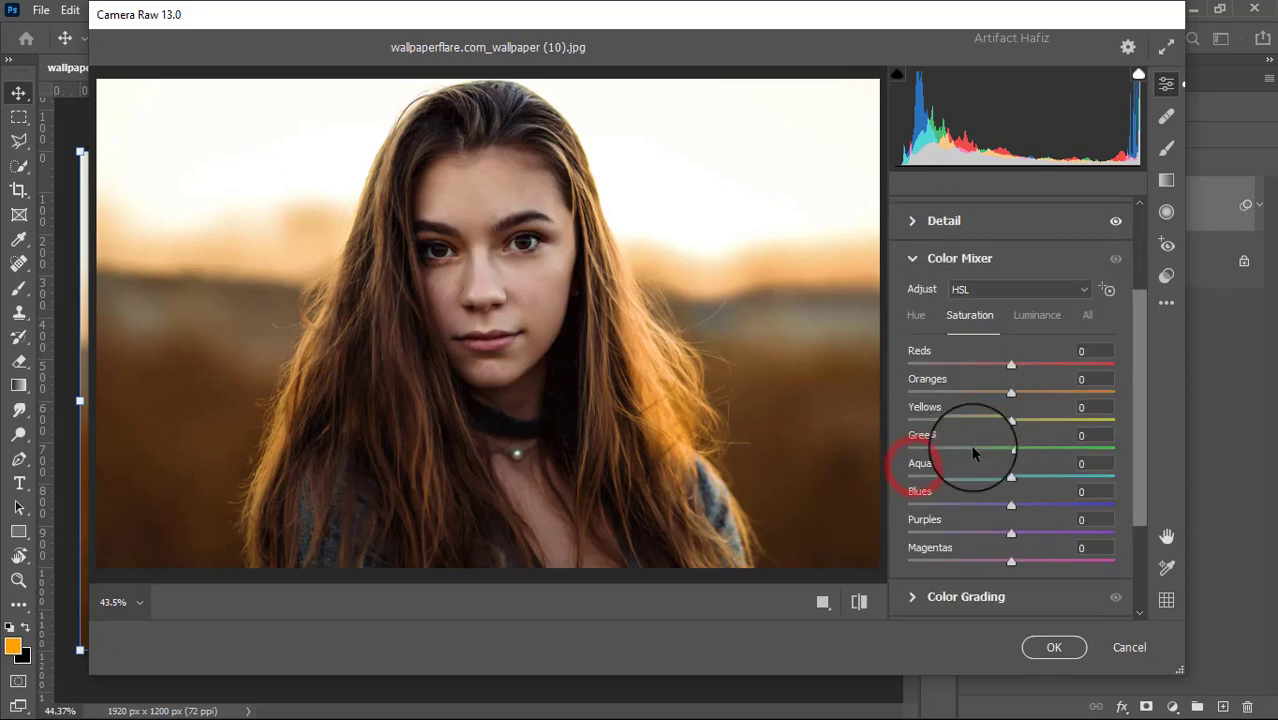
pyautogui.moveTo(1008, 363)
pyautogui.mouseDown()
pyautogui.moveTo(1055, 367)
pyautogui.moveTo(1034, 362)
pyautogui.mouseUp()
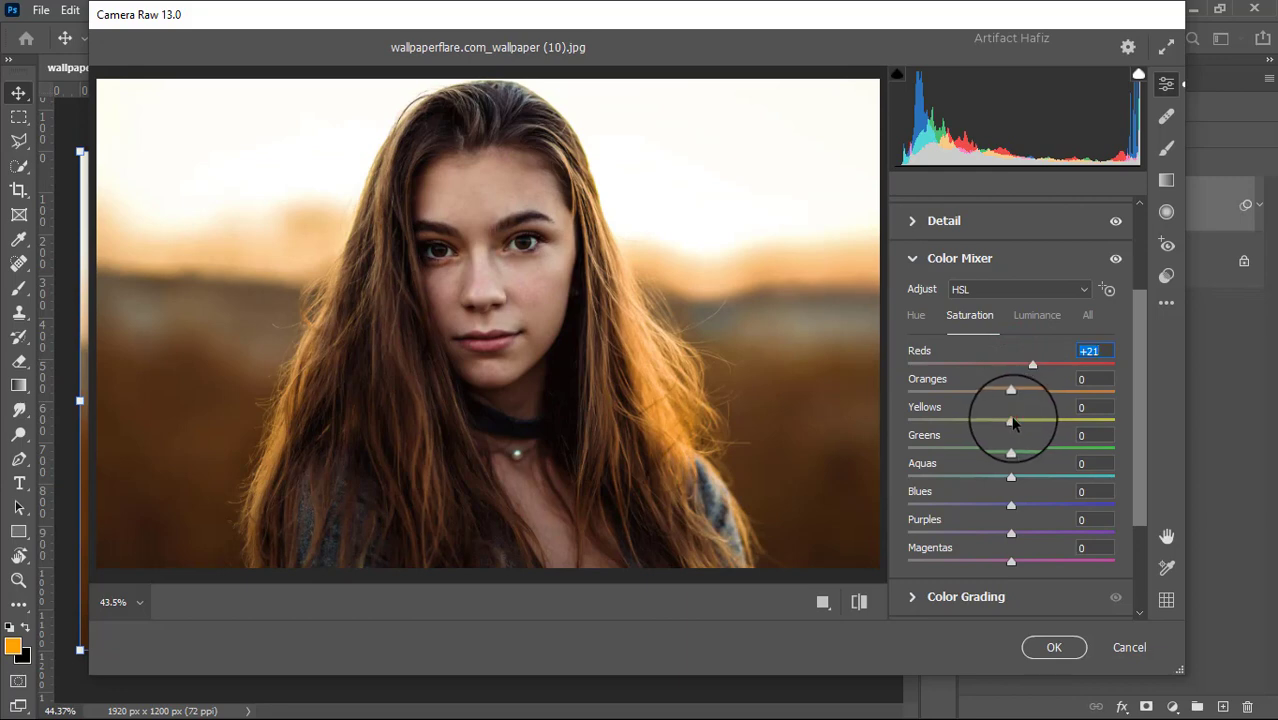
pyautogui.moveTo(1011, 422)
pyautogui.mouseDown()
pyautogui.moveTo(927, 428)
pyautogui.moveTo(990, 428)
pyautogui.moveTo(1028, 455)
pyautogui.moveTo(1021, 535)
pyautogui.mouseUp()
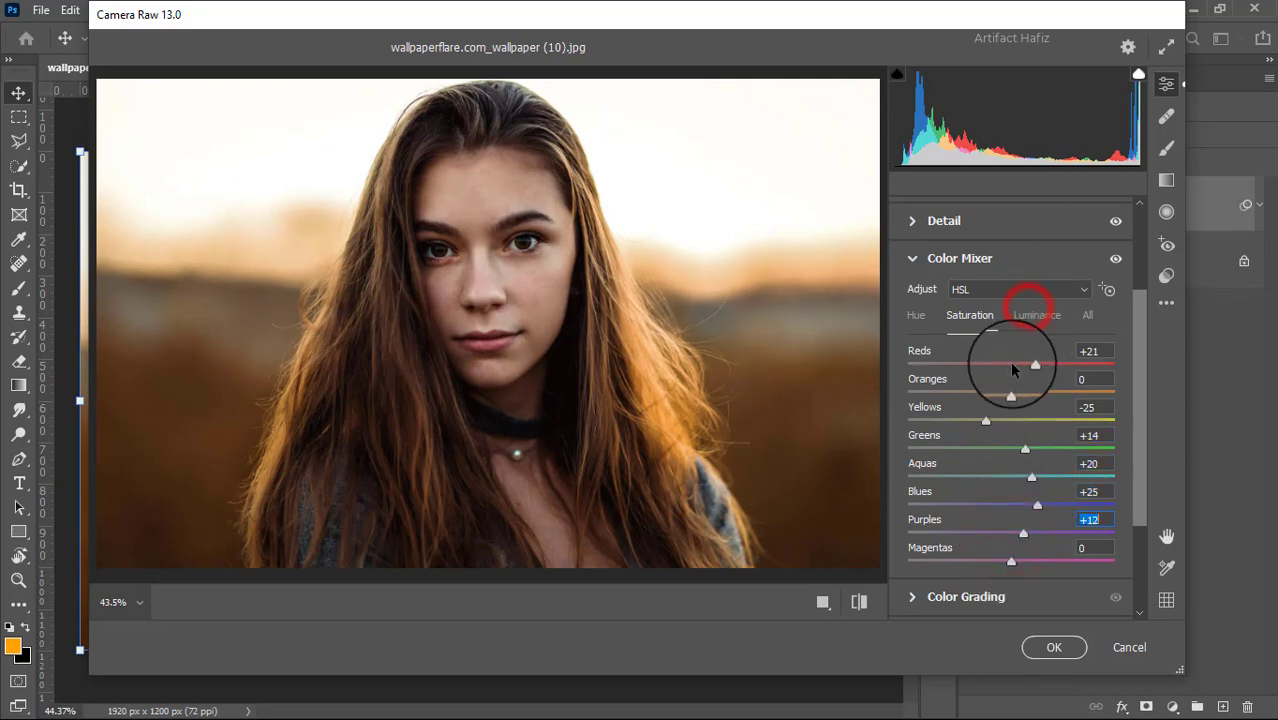
# Darken luminance of Oranges (-13) and Reds (-12), then set Hue Oranges +3, Yellows -16, Greens +3.
pyautogui.click(1034, 323)
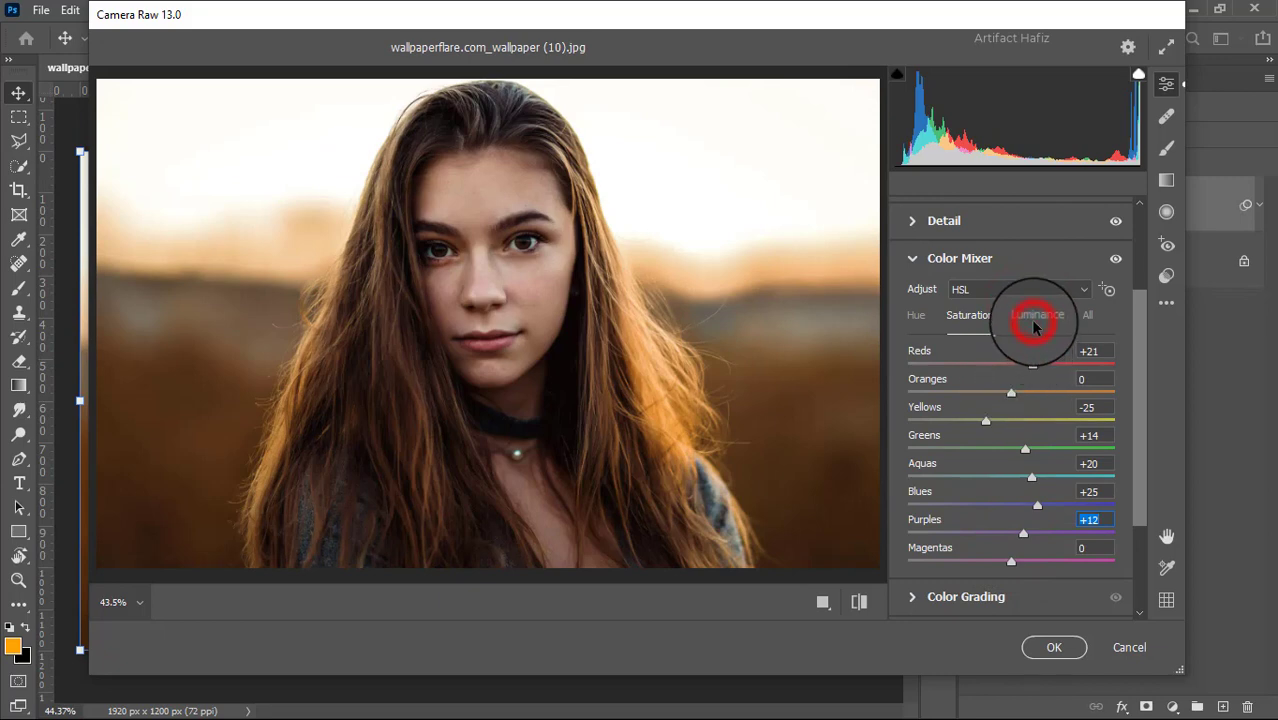
pyautogui.moveTo(1011, 391)
pyautogui.mouseDown()
pyautogui.moveTo(978, 416)
pyautogui.moveTo(1006, 403)
pyautogui.mouseUp()
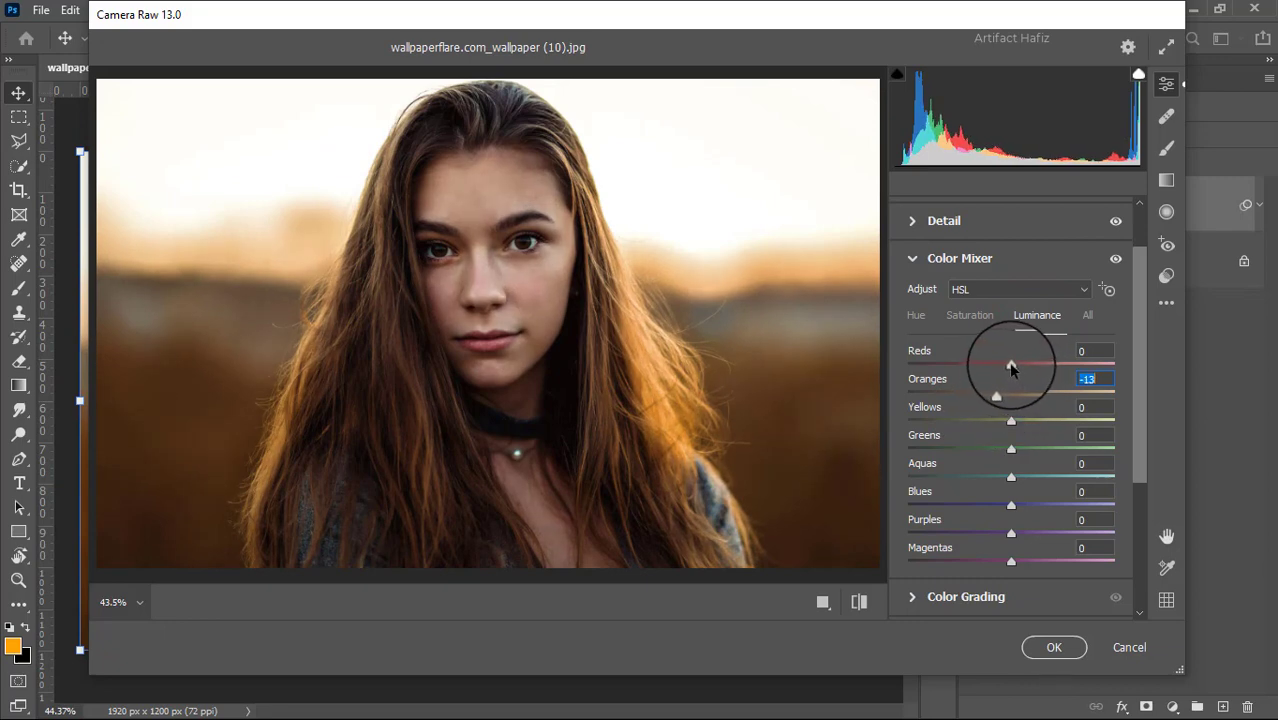
pyautogui.moveTo(1012, 368)
pyautogui.mouseDown()
pyautogui.moveTo(988, 374)
pyautogui.moveTo(1059, 370)
pyautogui.mouseUp()
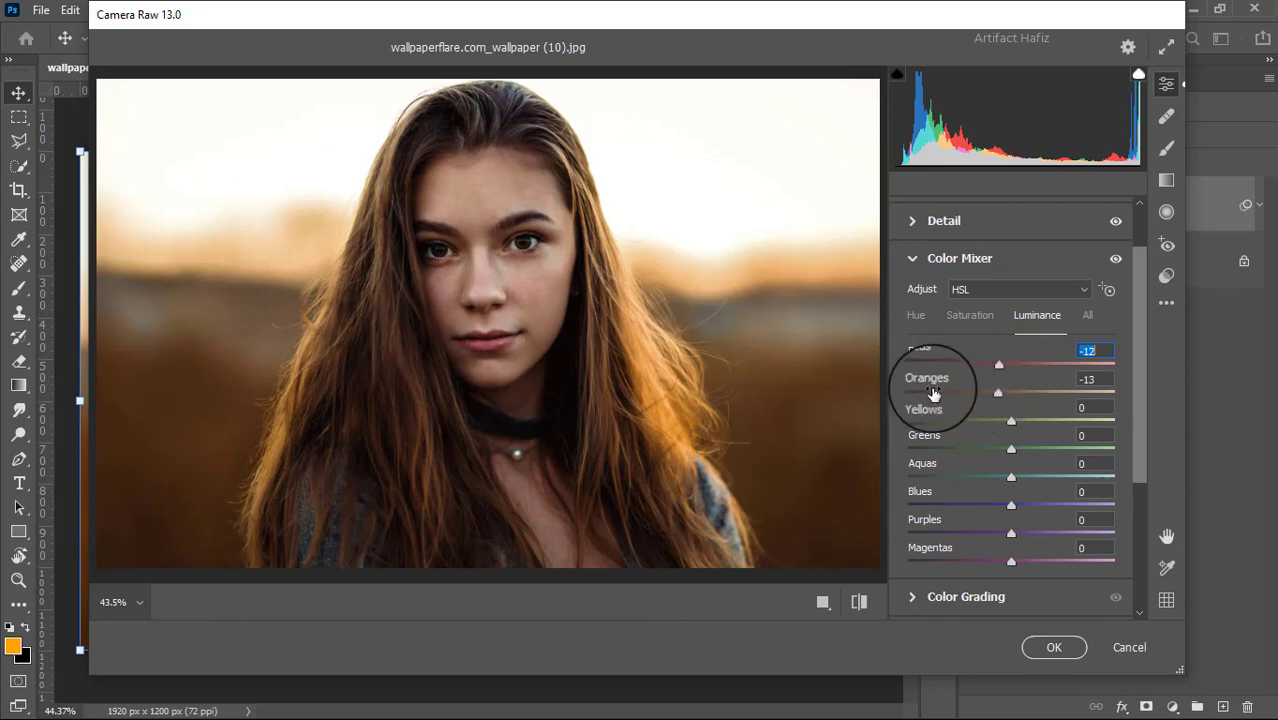
pyautogui.moveTo(996, 393)
pyautogui.mouseDown()
pyautogui.moveTo(997, 440)
pyautogui.moveTo(1044, 394)
pyautogui.moveTo(1023, 407)
pyautogui.moveTo(1027, 420)
pyautogui.moveTo(994, 420)
pyautogui.moveTo(1035, 450)
pyautogui.mouseUp()
pyautogui.click(918, 316)
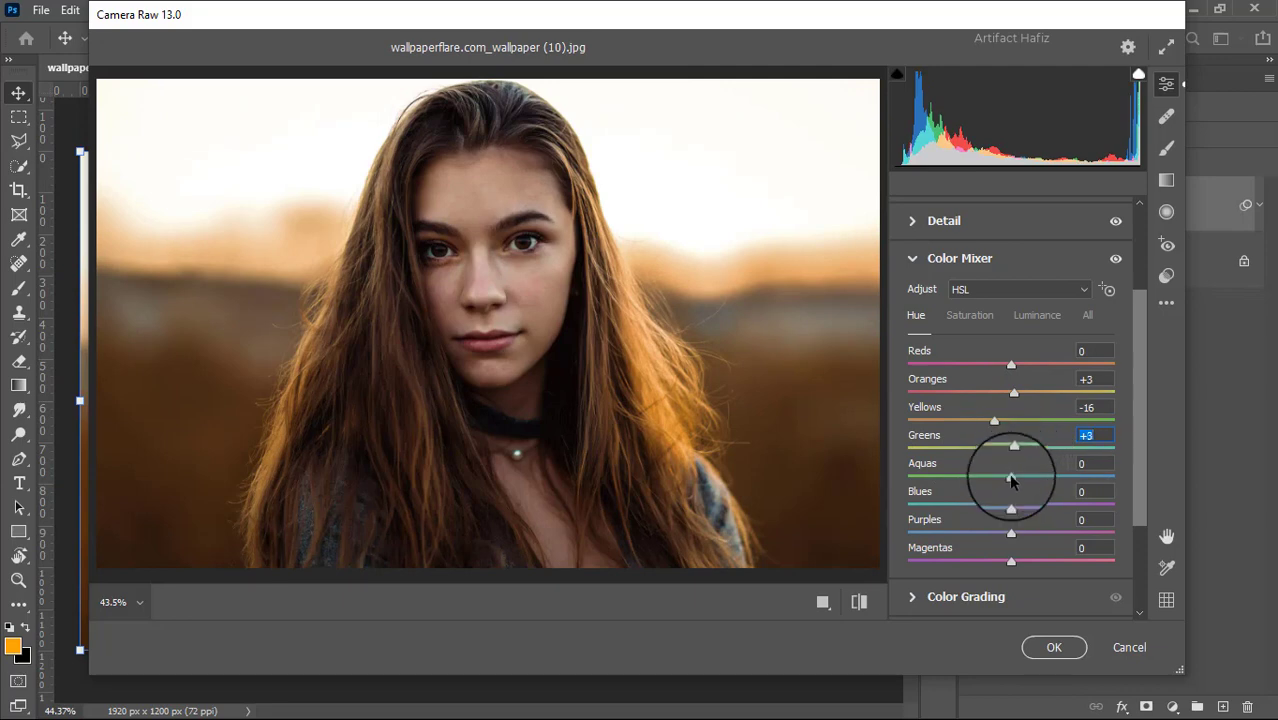
pyautogui.scroll(-3, 1012, 480)
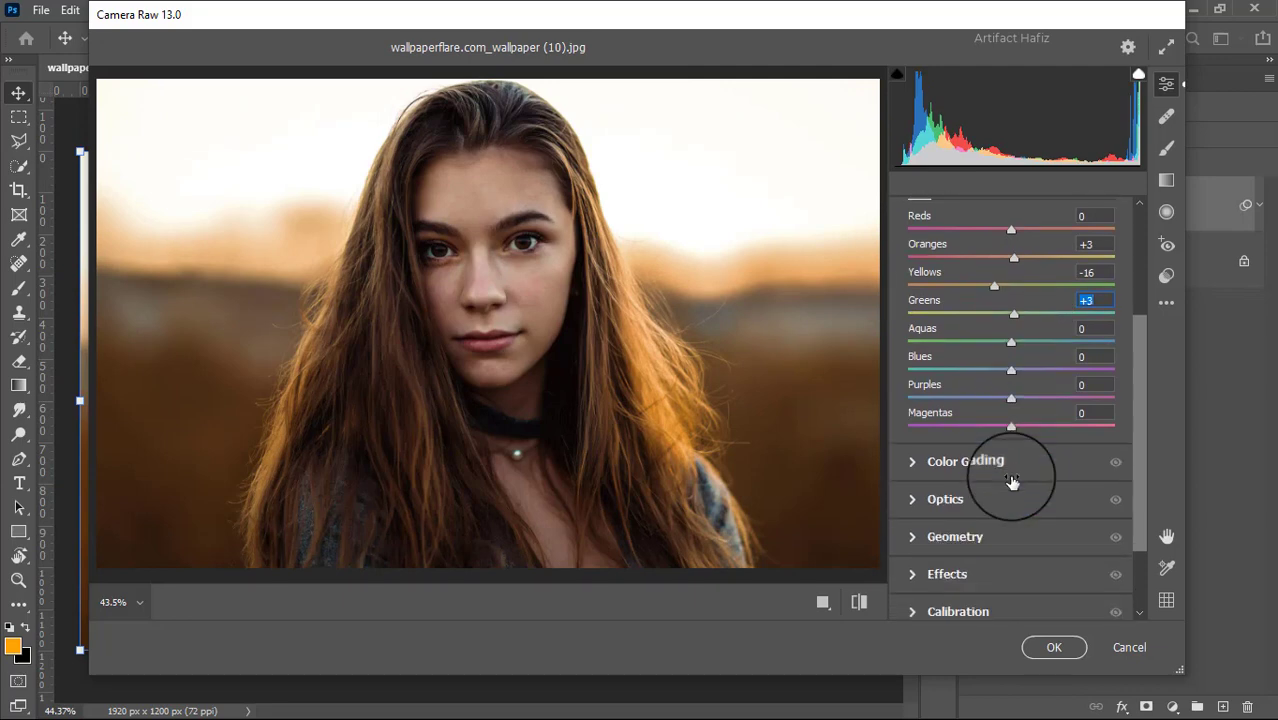
# Tint shadows blue (H 208, S 12) and highlights yellow (H 56, S 7) in Color Grading.
pyautogui.click(912, 464)
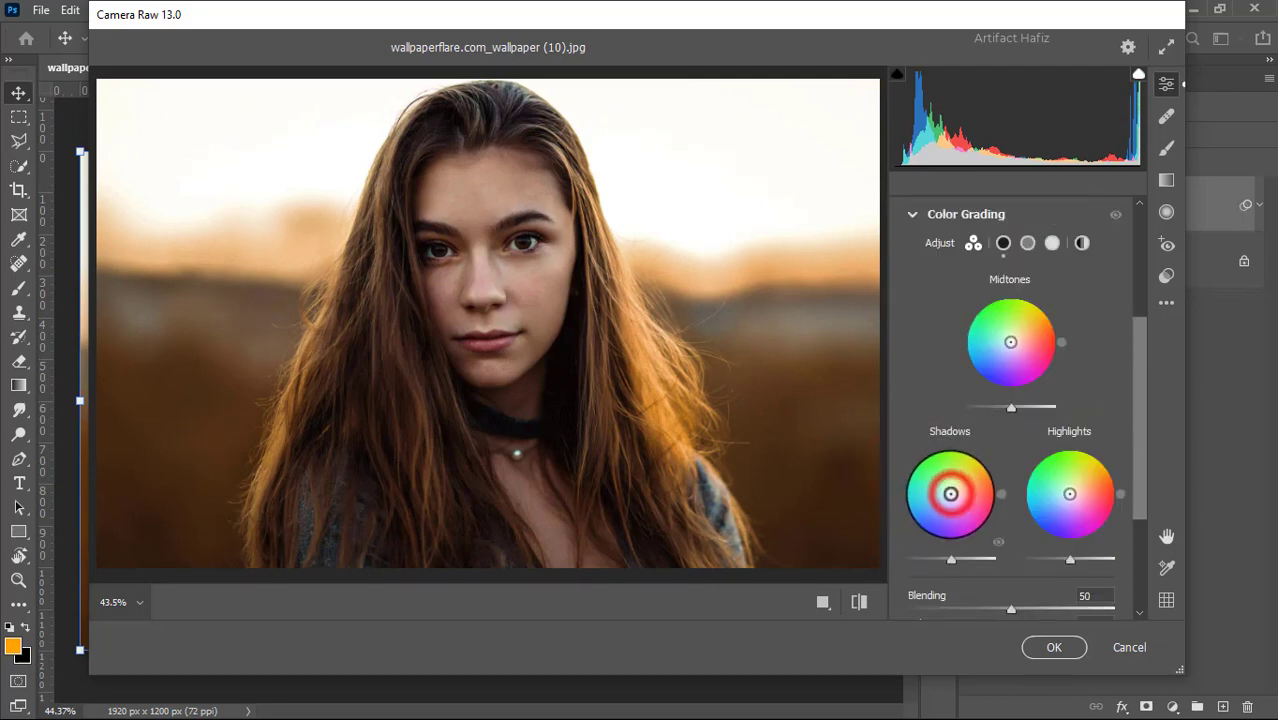
pyautogui.moveTo(950, 493)
pyautogui.mouseDown()
pyautogui.moveTo(904, 520)
pyautogui.moveTo(933, 567)
pyautogui.moveTo(884, 543)
pyautogui.moveTo(907, 579)
pyautogui.mouseUp()
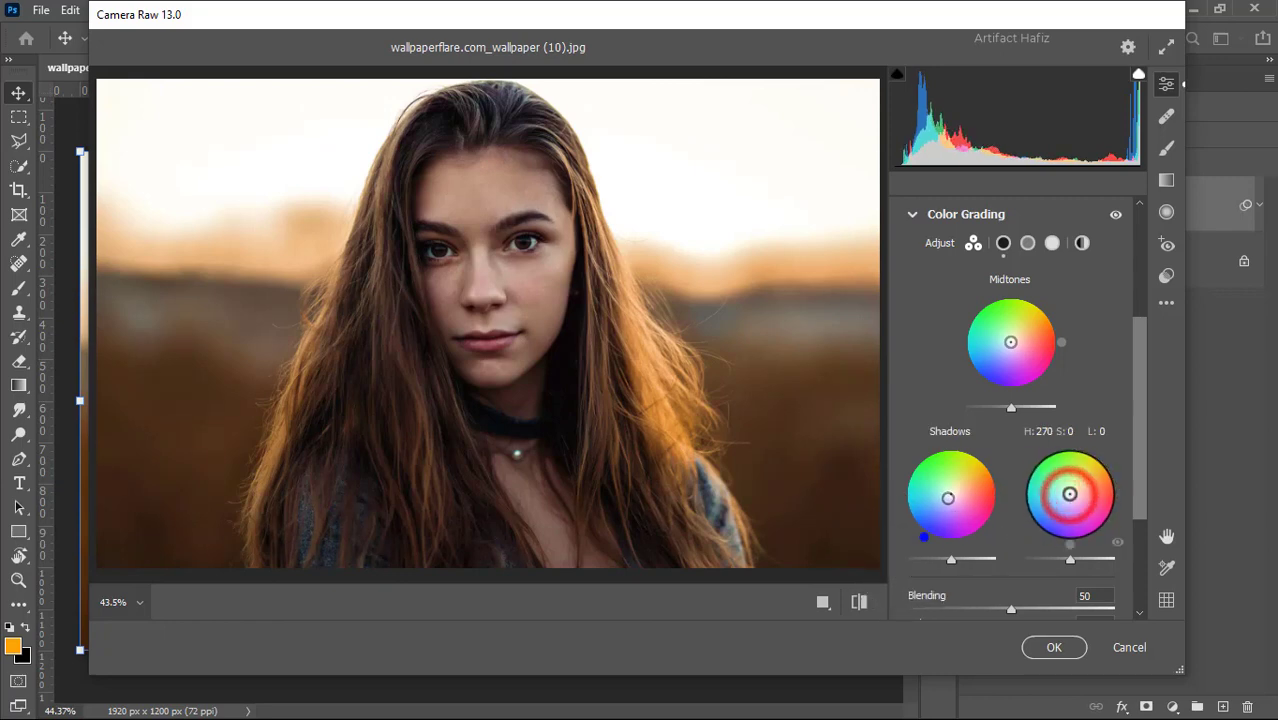
pyautogui.moveTo(1070, 500); pyautogui.dragTo(1097, 452)
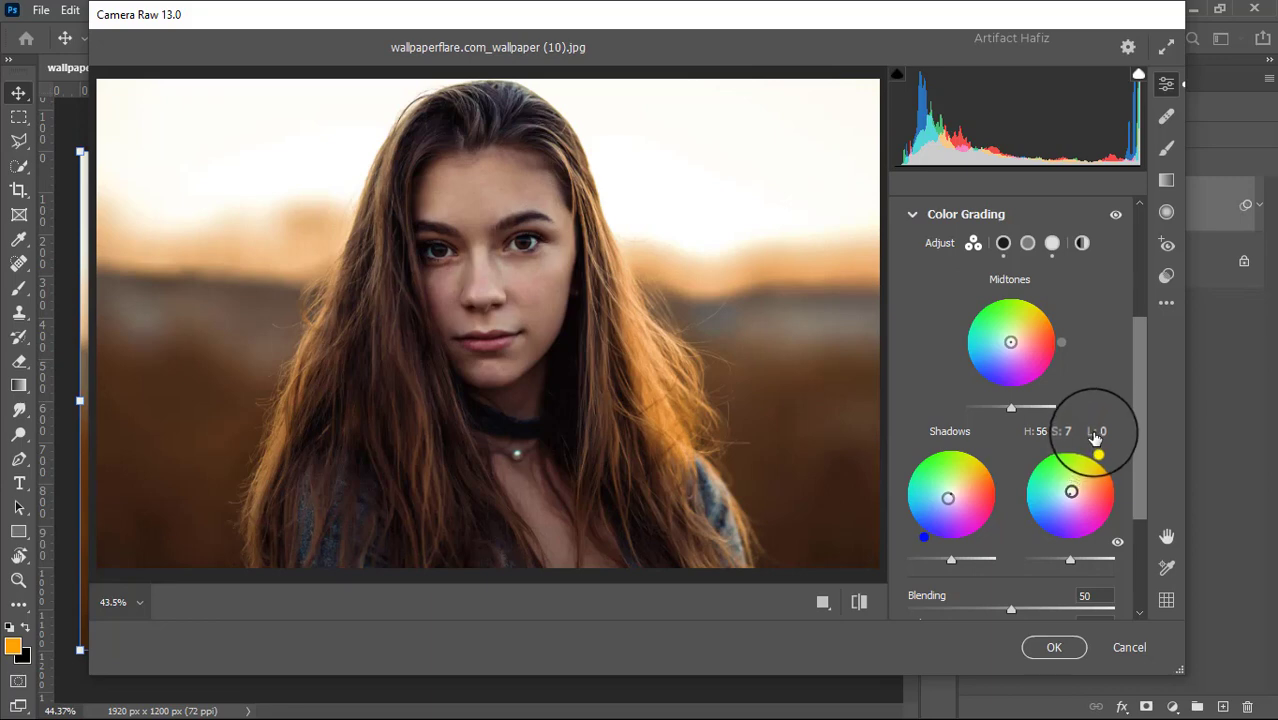
pyautogui.scroll(-3, 1094, 432)
pyautogui.scroll(-1, 1086, 428)
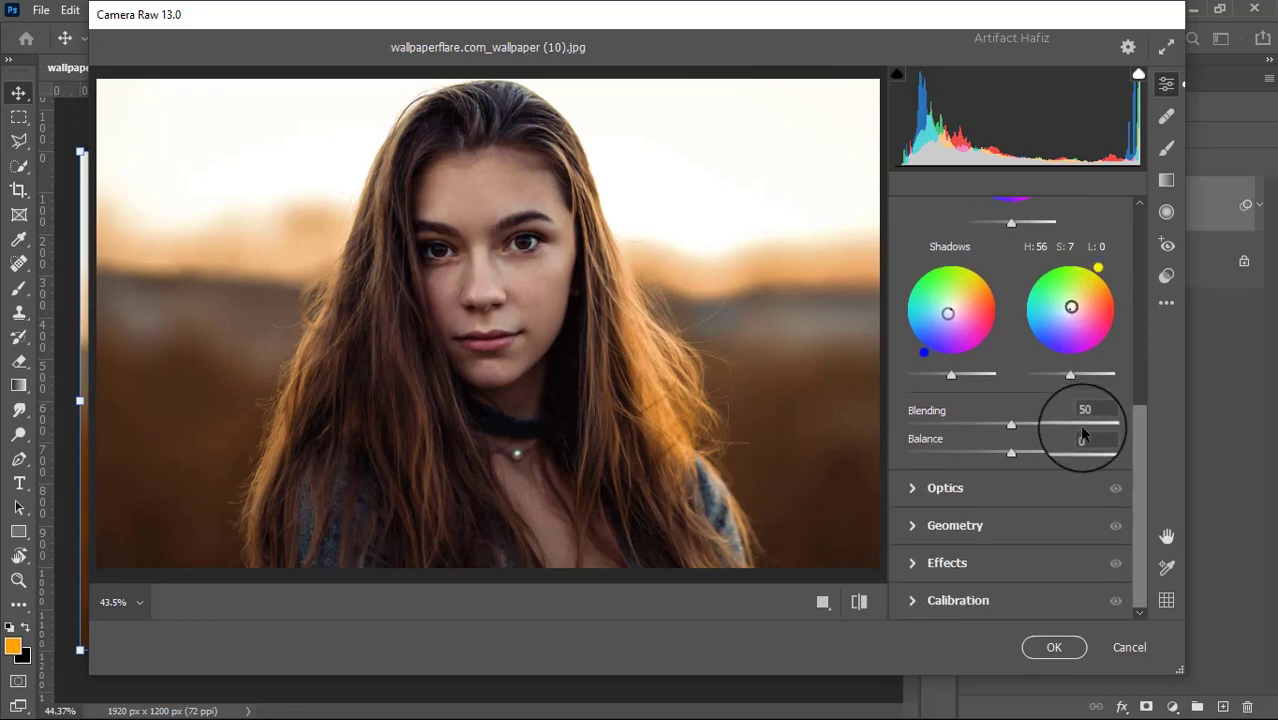
pyautogui.click(912, 564)
# Set Vignetting -11 and calibration saturation Red -15, Green +3, Blue +16, then apply the filter.
pyautogui.click(1012, 416)
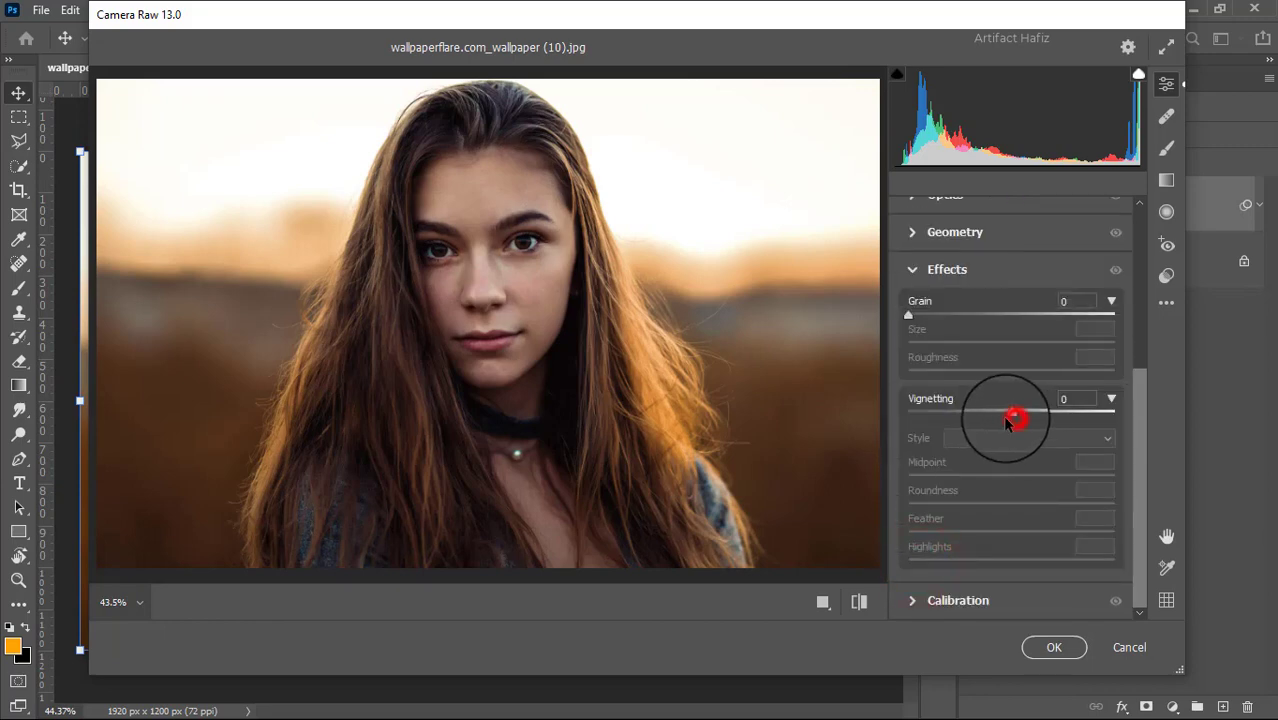
pyautogui.moveTo(1010, 414); pyautogui.dragTo(1000, 412)
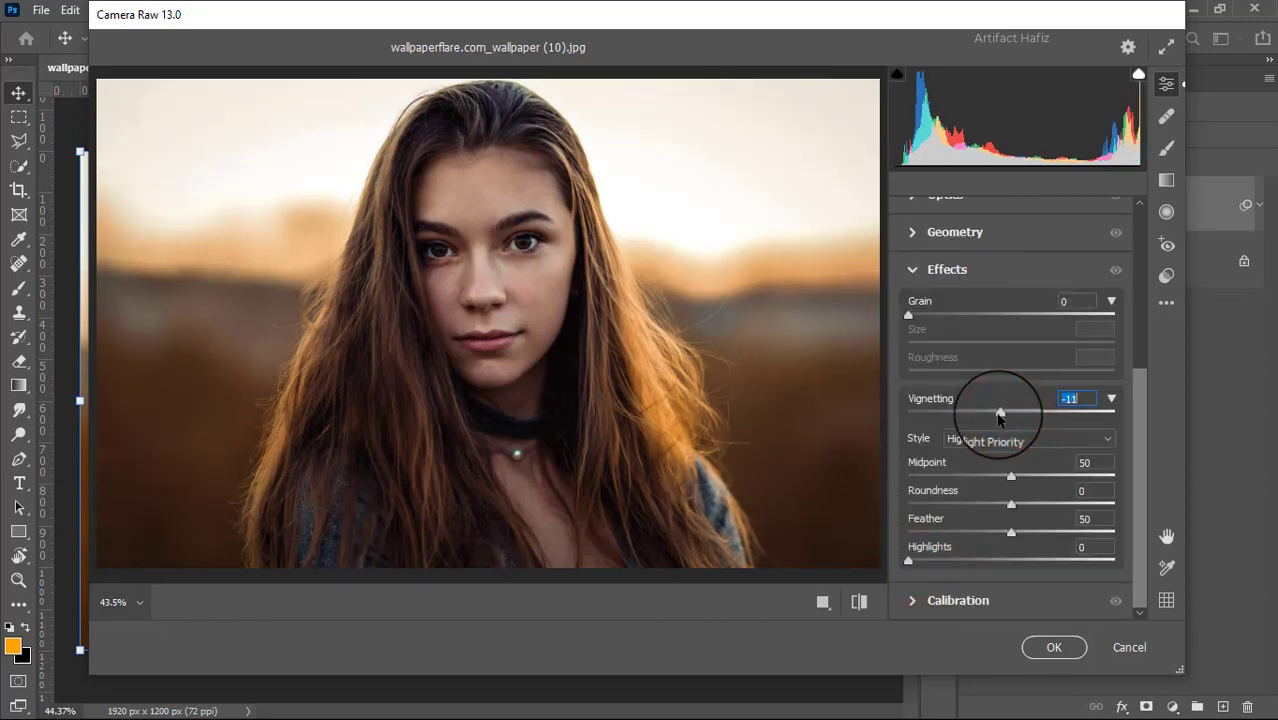
pyautogui.click(906, 602)
pyautogui.click(1010, 432)
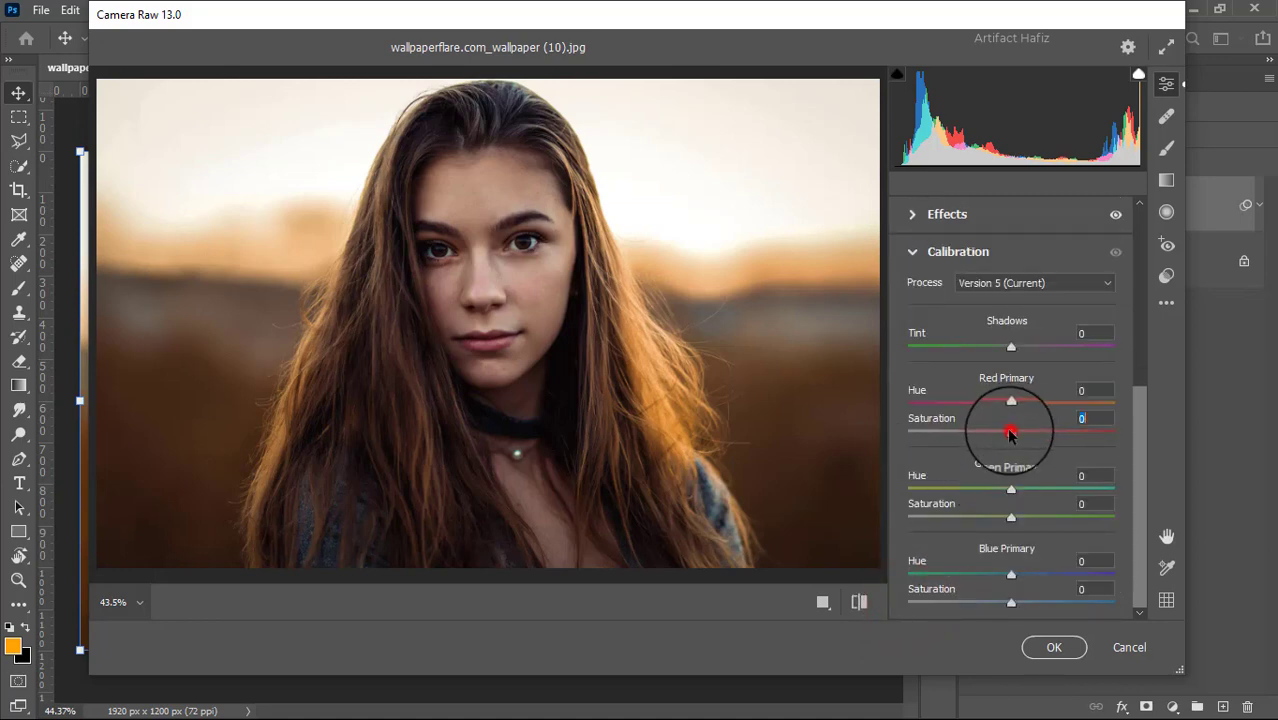
pyautogui.moveTo(1010, 432); pyautogui.dragTo(996, 432)
pyautogui.click(1012, 517)
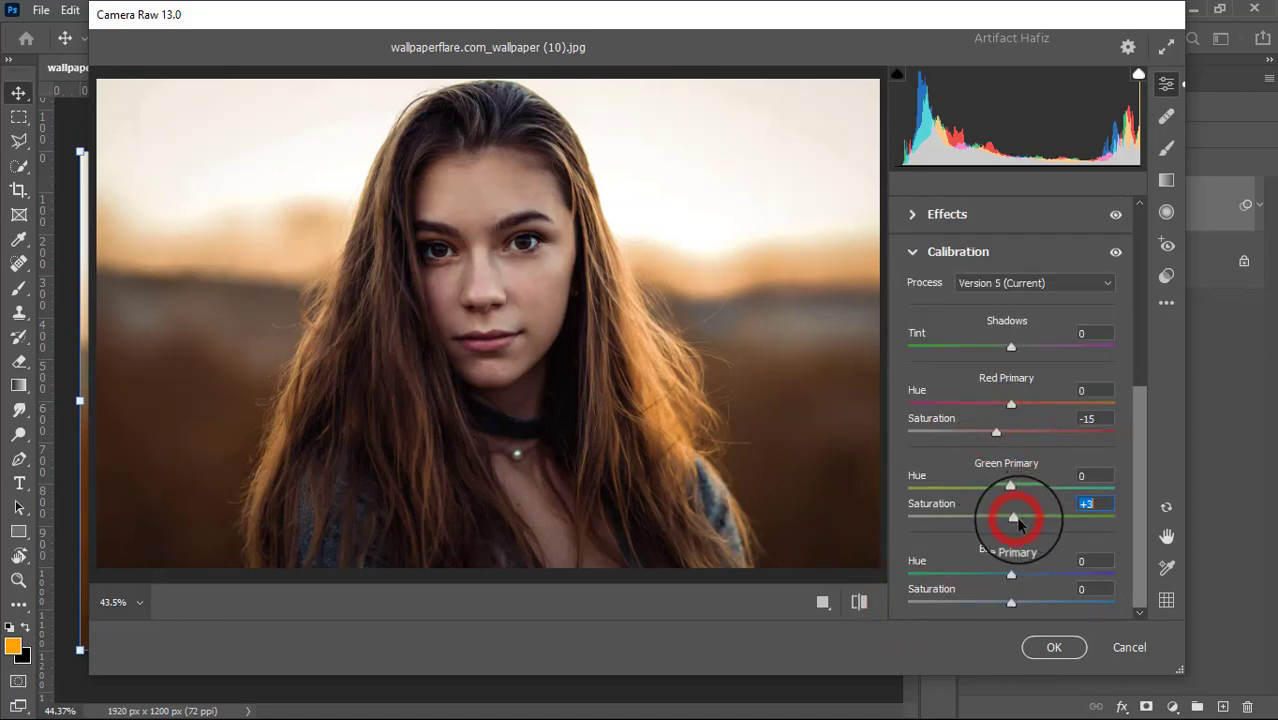
pyautogui.moveTo(1012, 602); pyautogui.dragTo(1029, 604)
pyautogui.click(1055, 650)
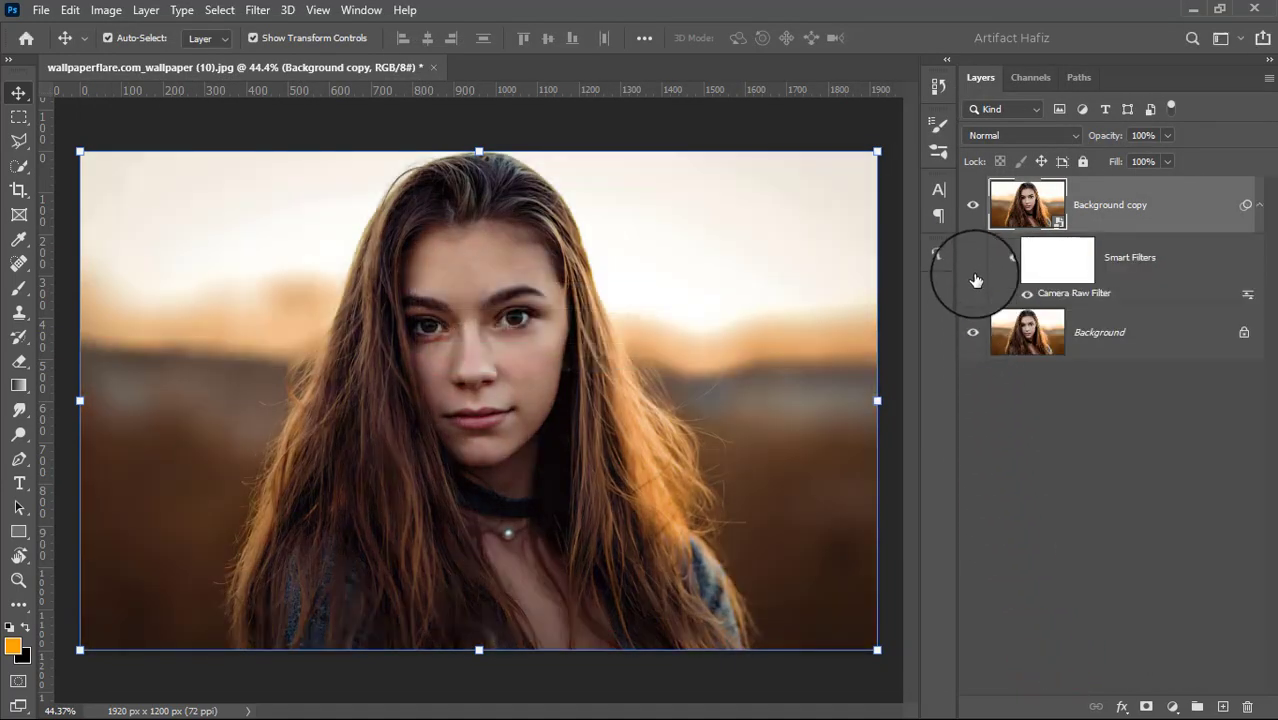
# Compare the graded image with the original, then add an empty Layer 1 on top.
pyautogui.click(973, 204)
pyautogui.click(973, 204)
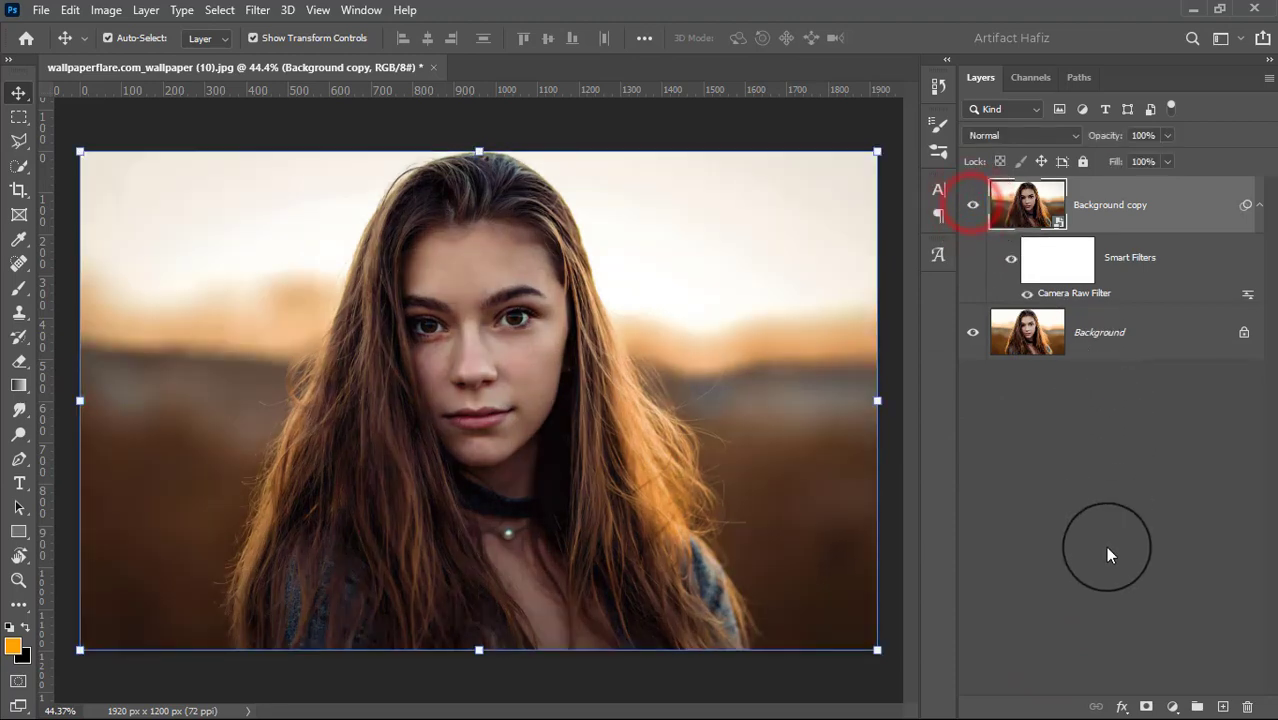
pyautogui.click(1220, 706)
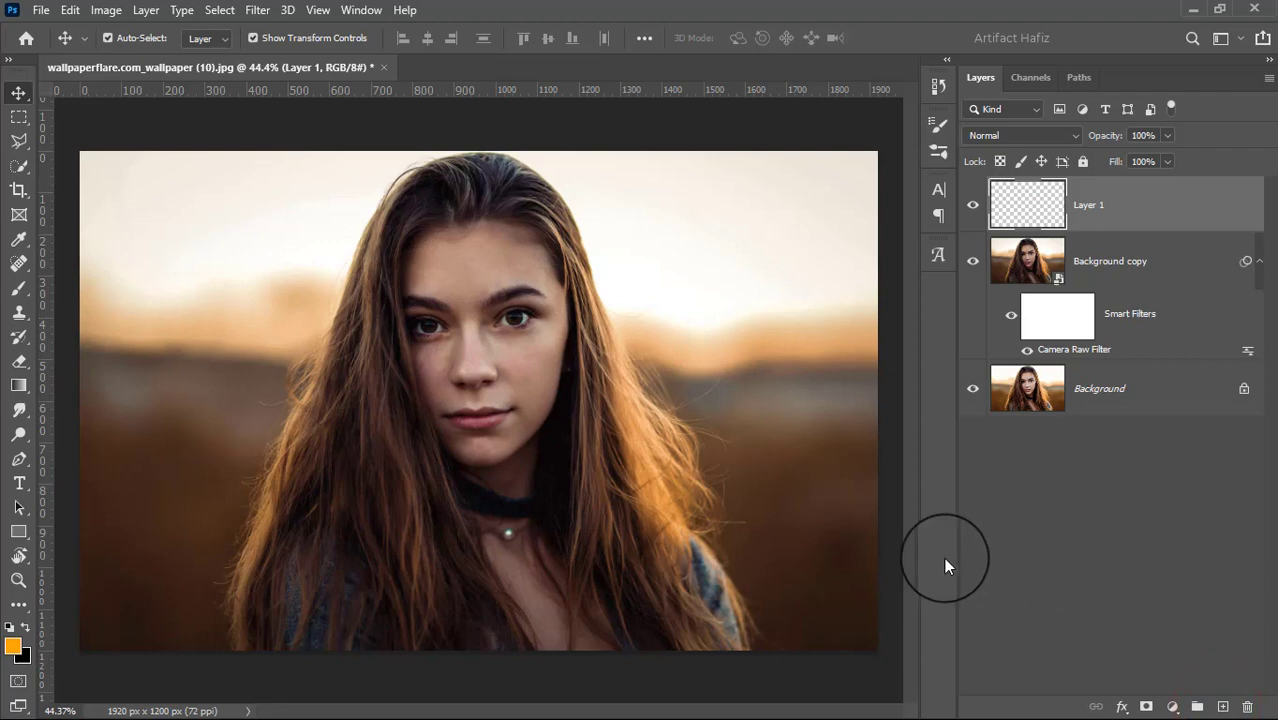
# Choose a Soft Round 432 px, 0% hardness brush with 100% opacity and 100% flow.
pyautogui.click(18, 288)
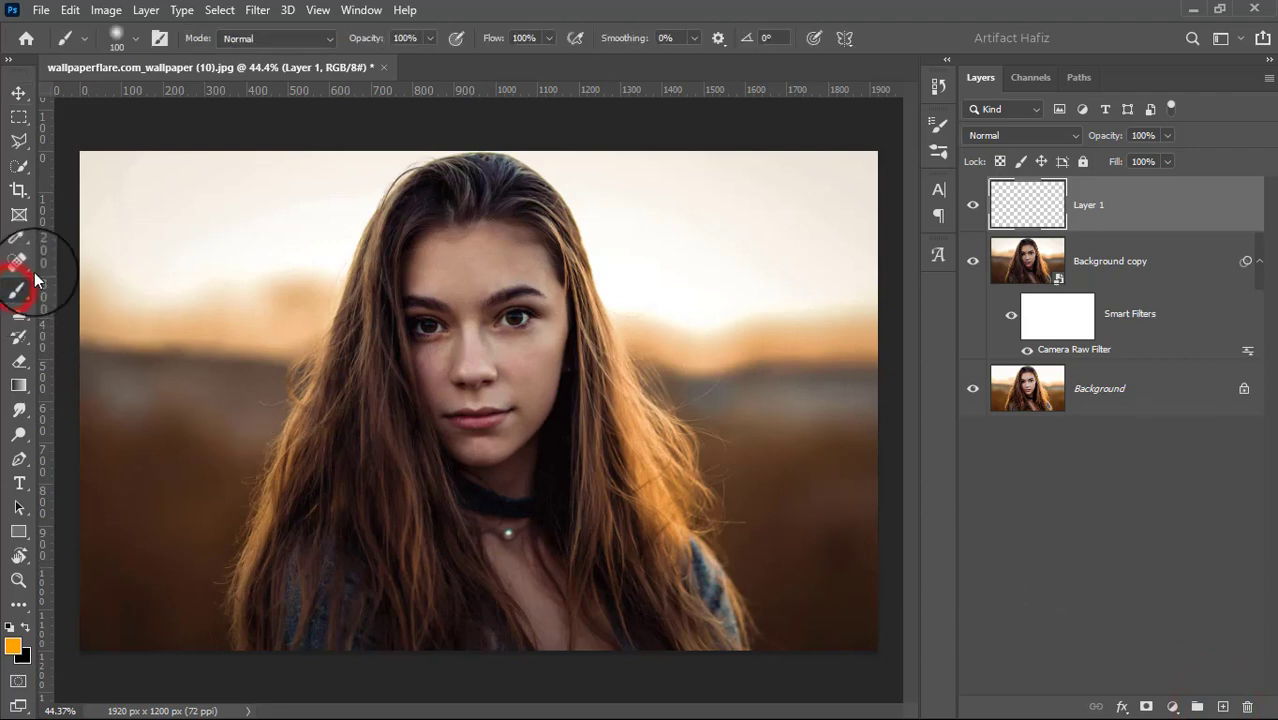
pyautogui.click(135, 38)
pyautogui.click(97, 279)
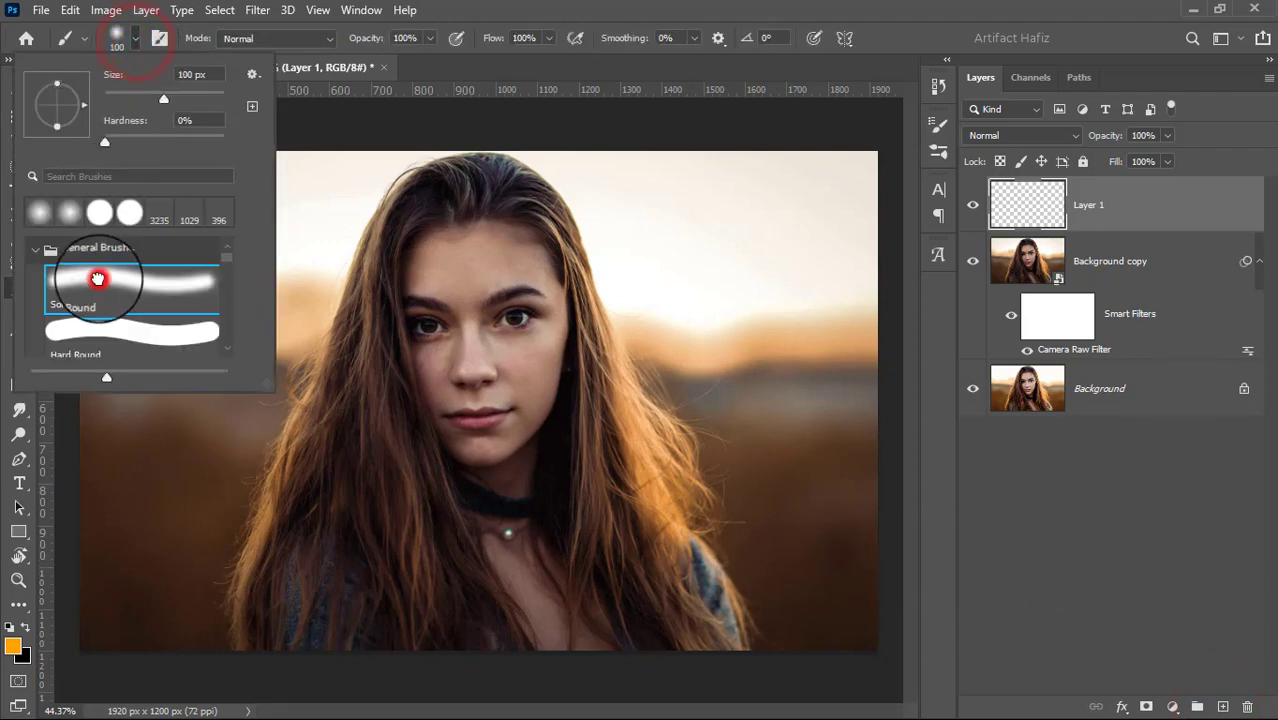
pyautogui.click(203, 95)
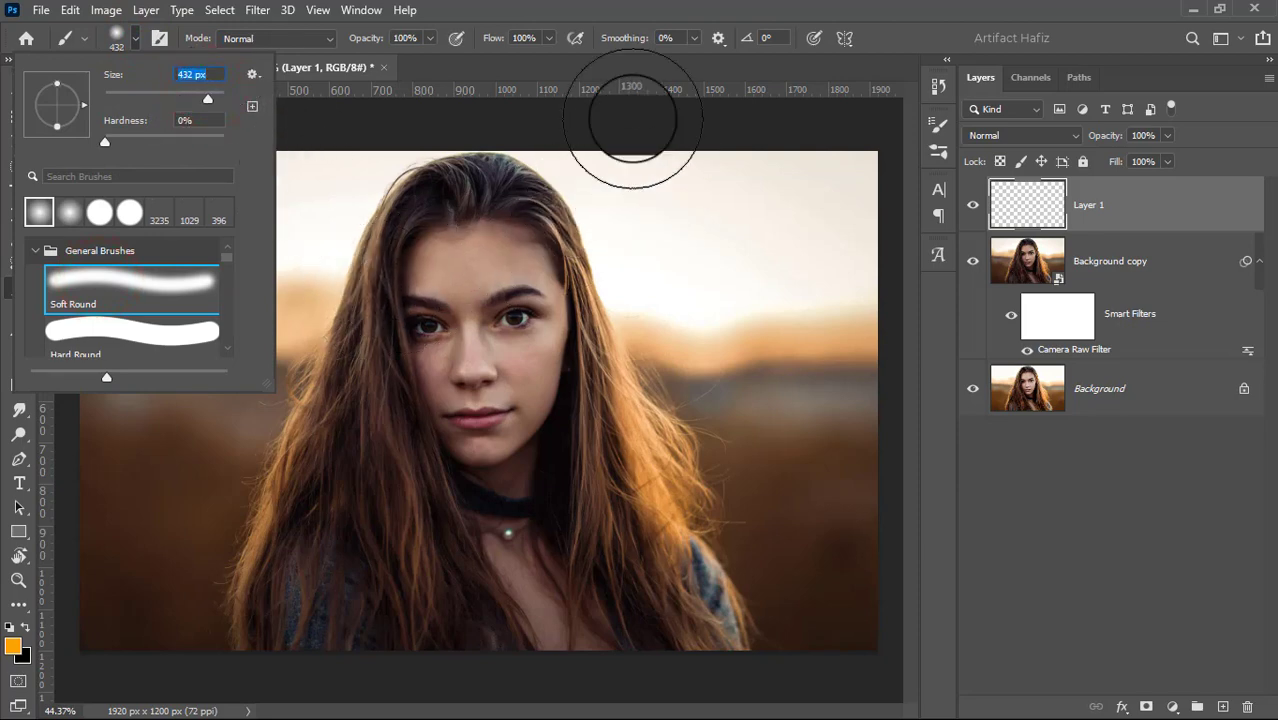
pyautogui.click(430, 39)
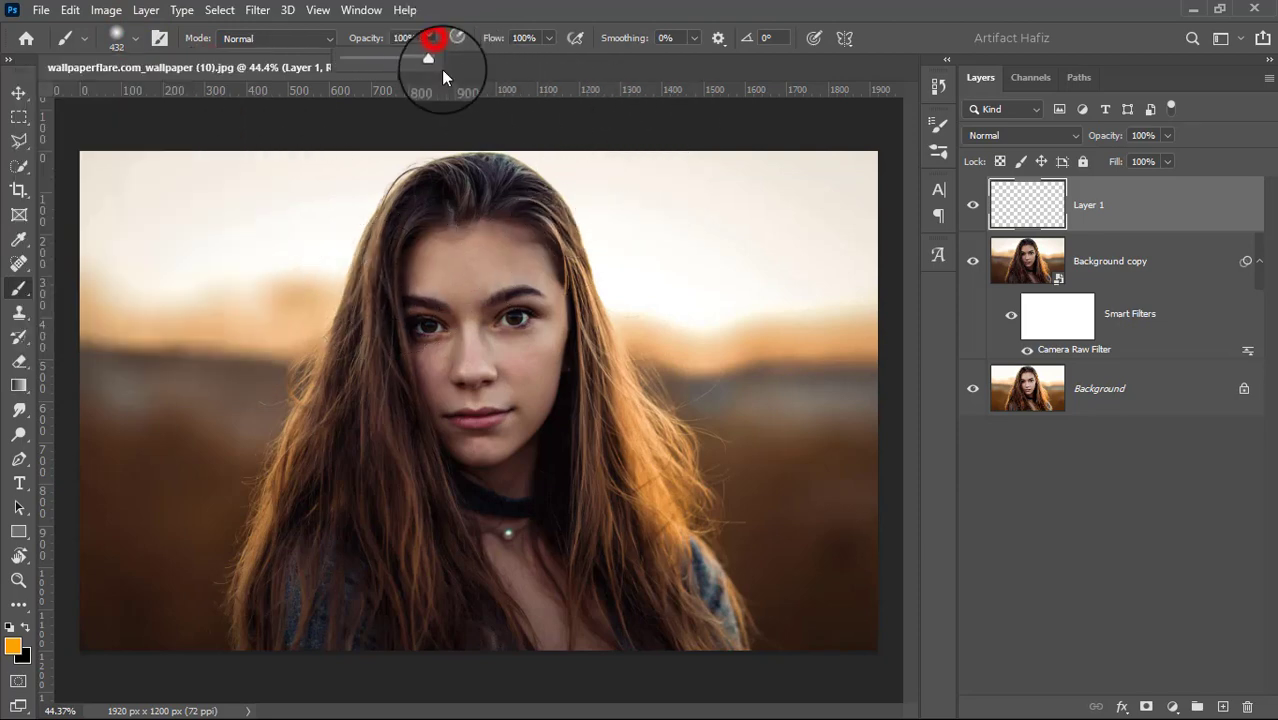
pyautogui.click(549, 39)
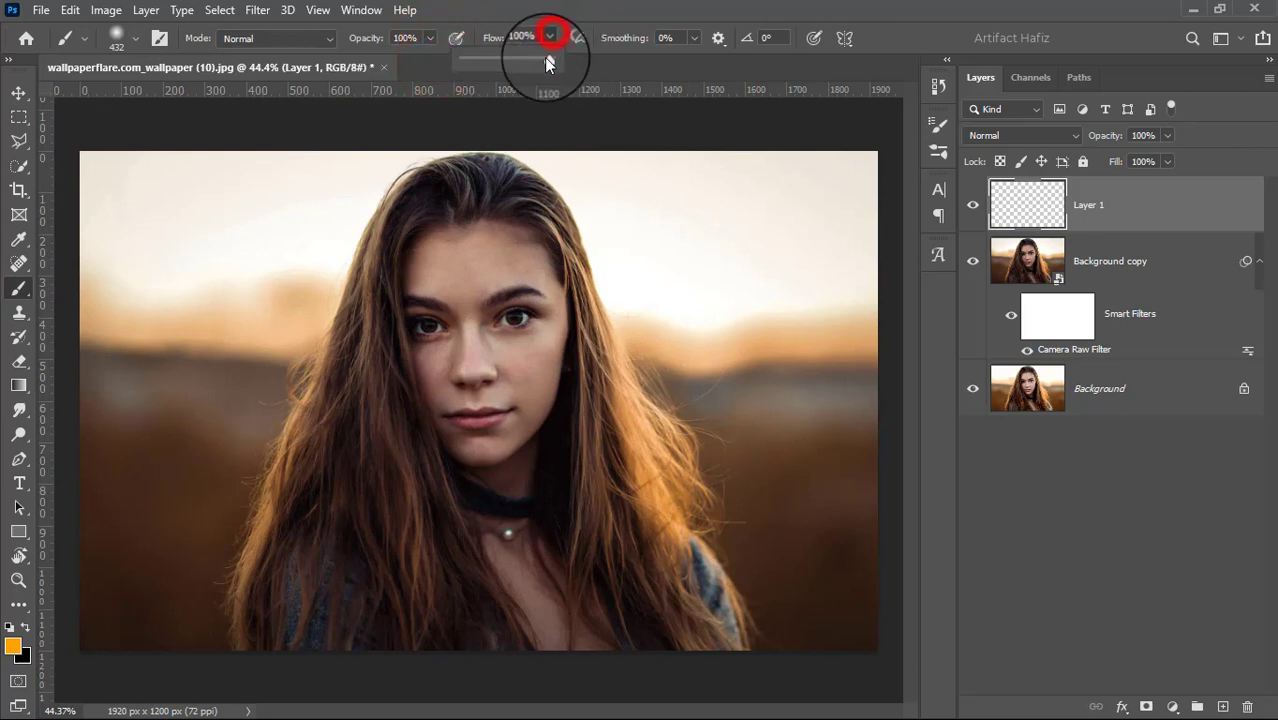
# Set the foreground colour to #ff8a00 and paint a soft orange dab over the lower face.
pyautogui.click(12, 648)
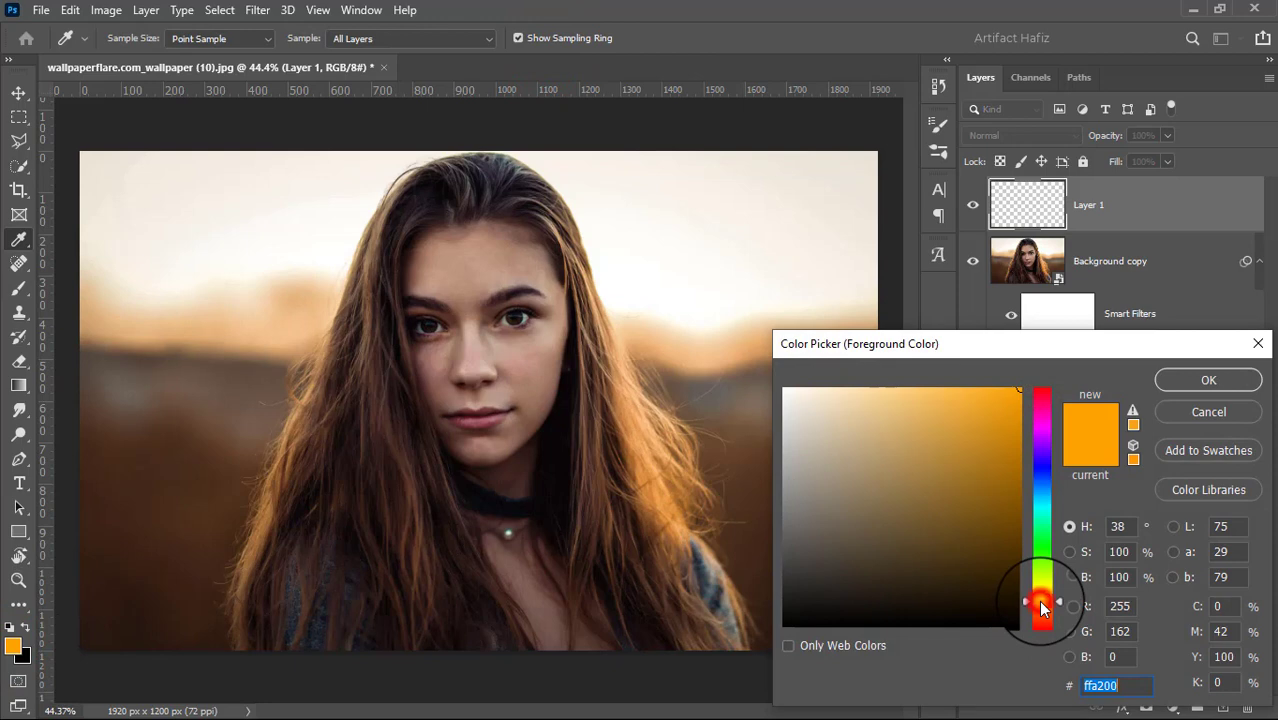
pyautogui.click(1041, 608)
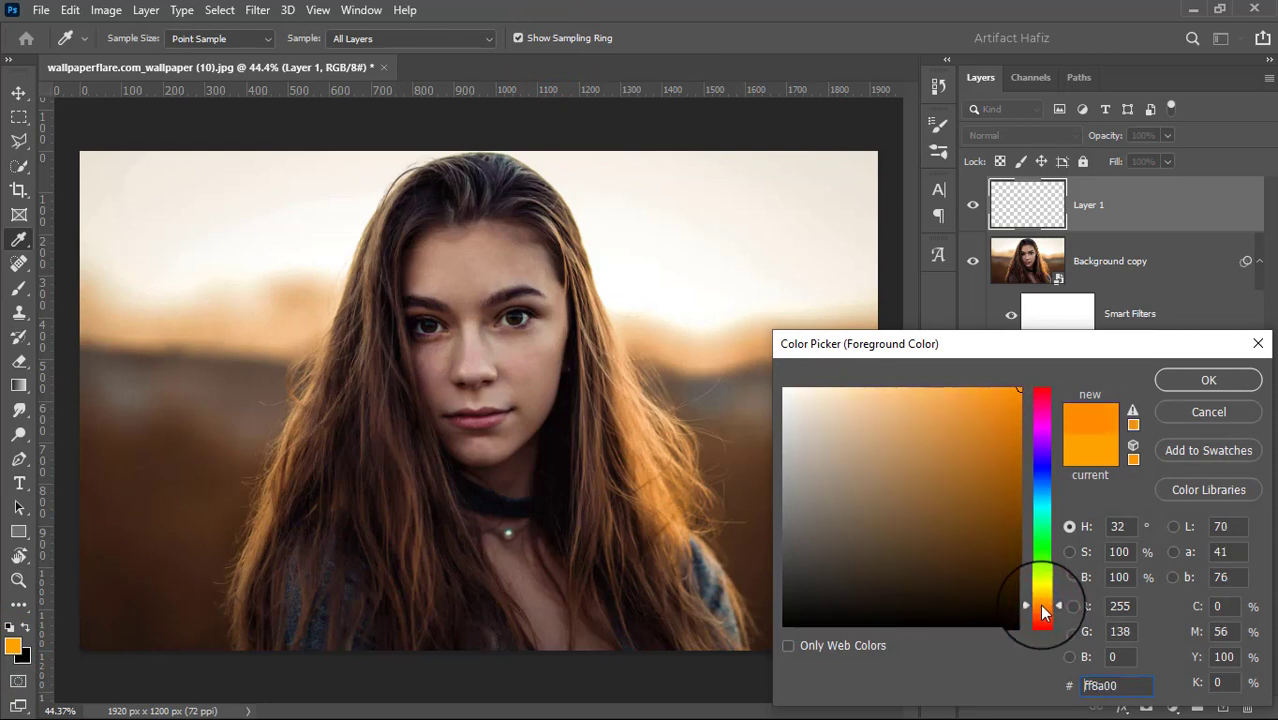
pyautogui.doubleClick(1122, 686)
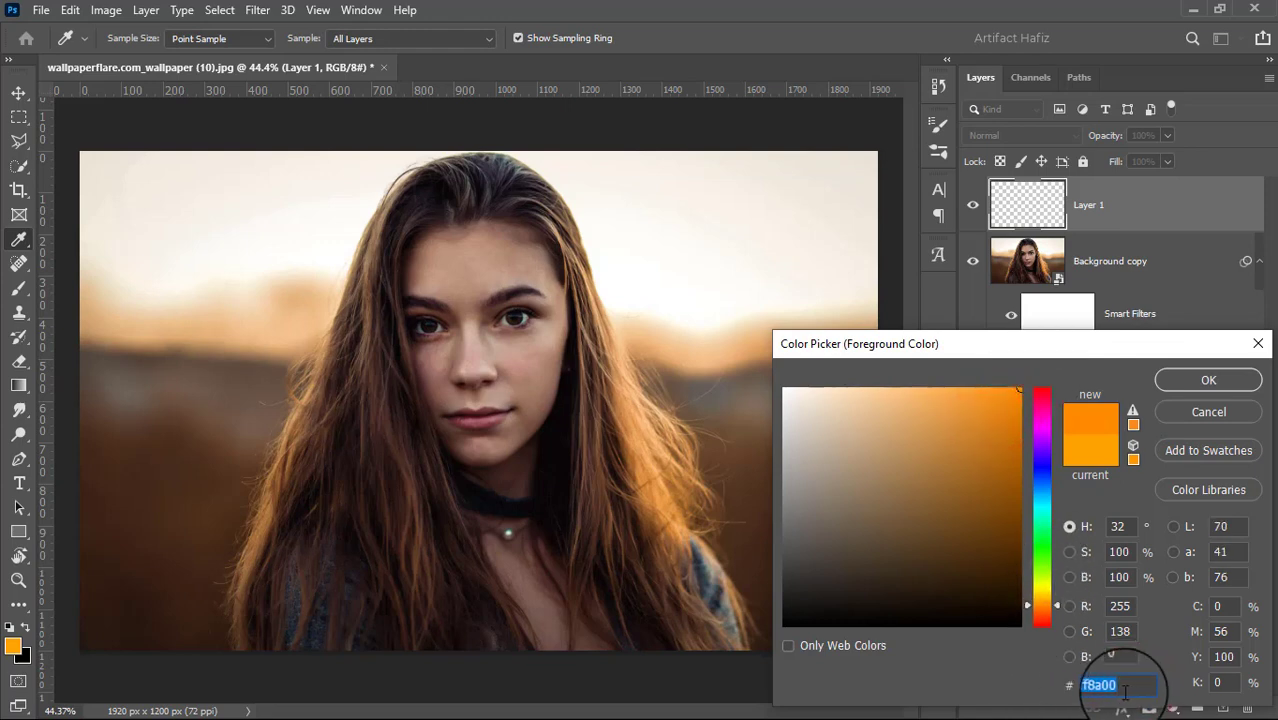
pyautogui.click(1124, 686)
pyautogui.click(1206, 381)
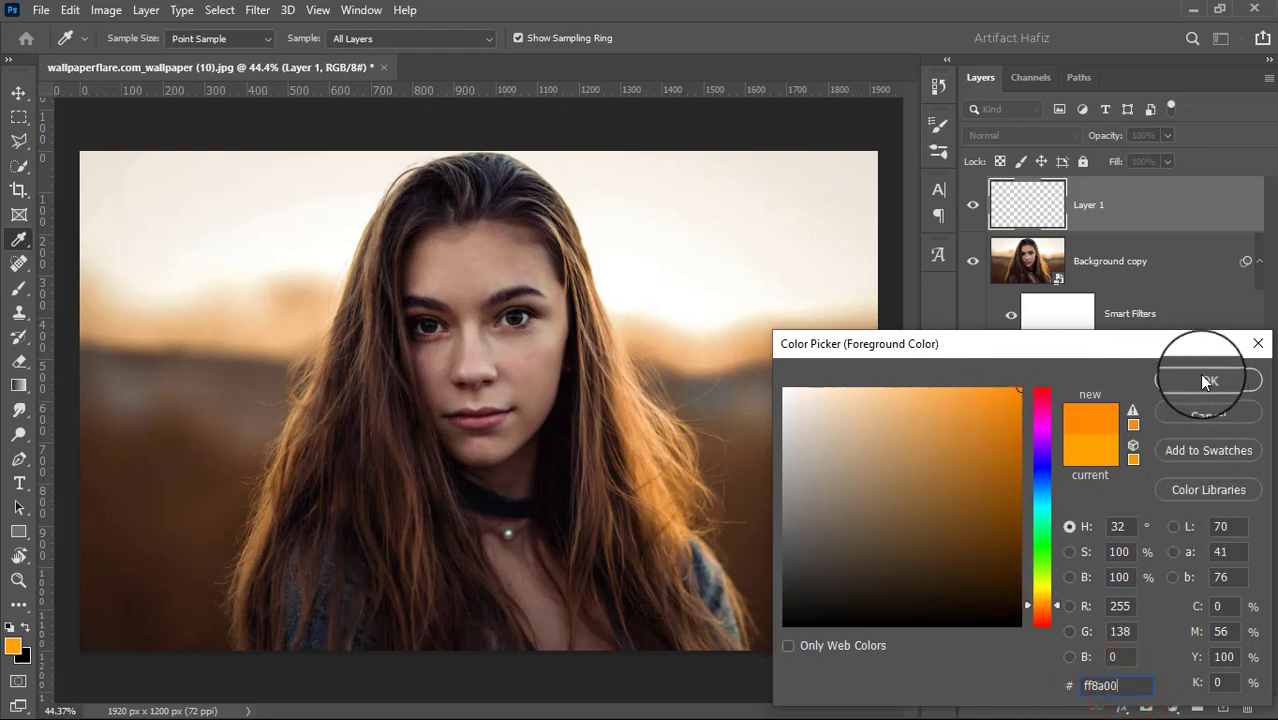
pyautogui.click(1206, 381)
pyautogui.press('b')
pyautogui.click(488, 399)
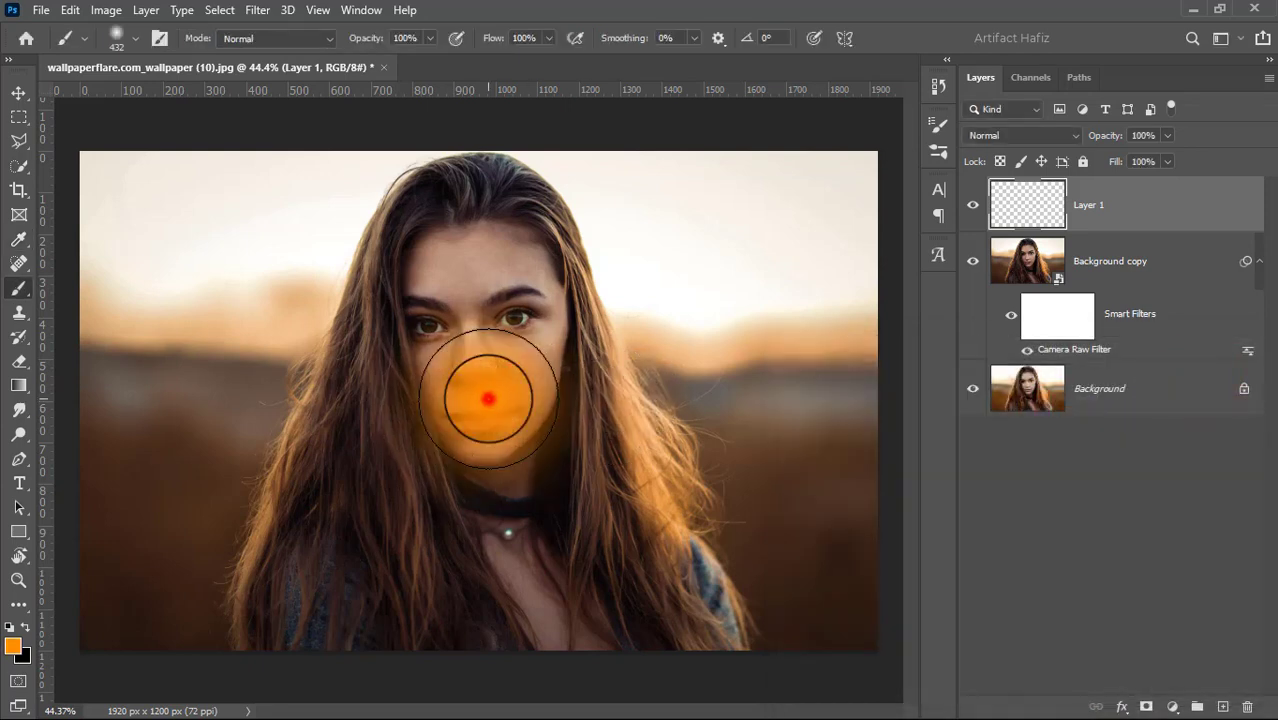
# Set Layer 1's blend mode to Screen with the Move tool active.
pyautogui.click(30, 98)
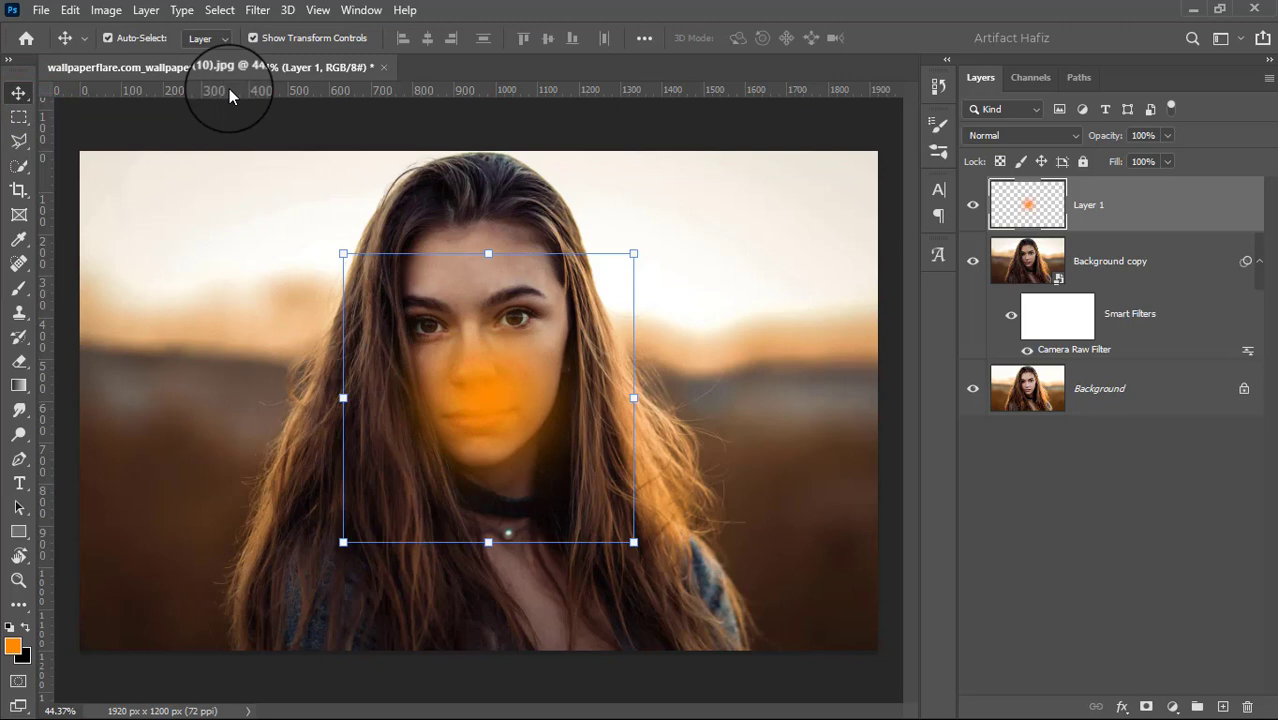
pyautogui.click(254, 39)
pyautogui.click(254, 39)
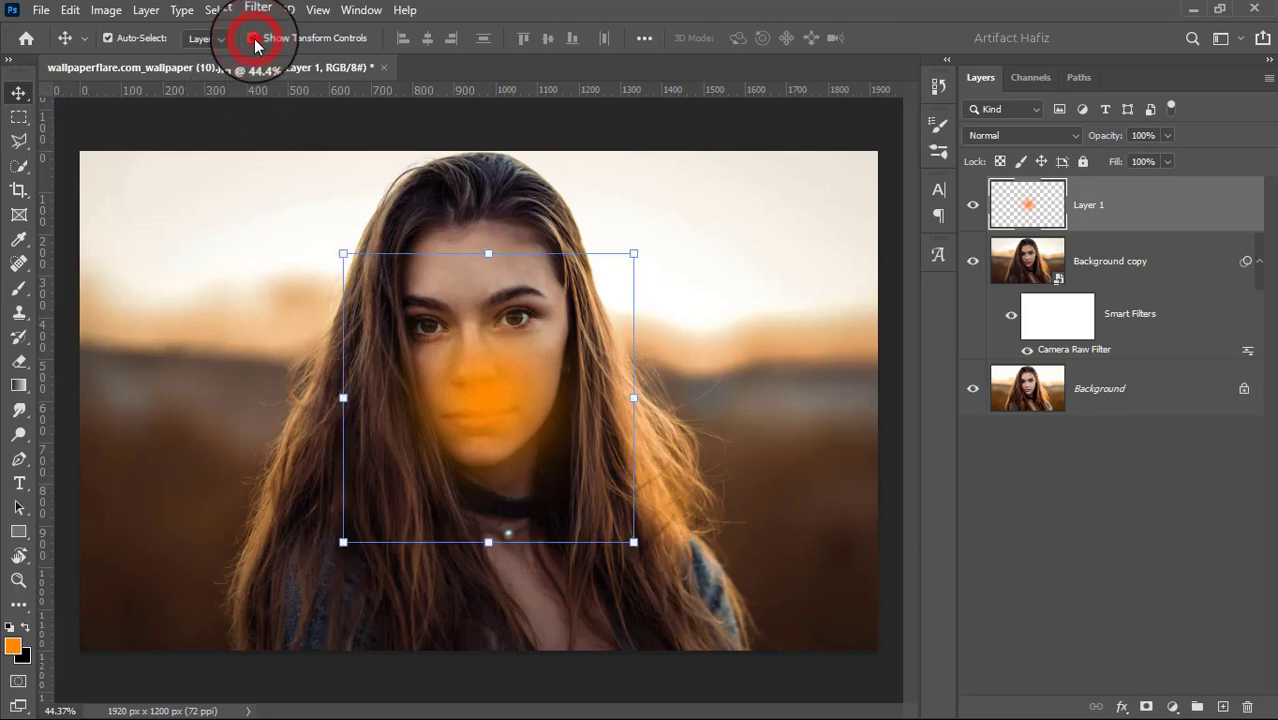
pyautogui.click(254, 39)
pyautogui.click(254, 39)
pyautogui.click(1008, 135)
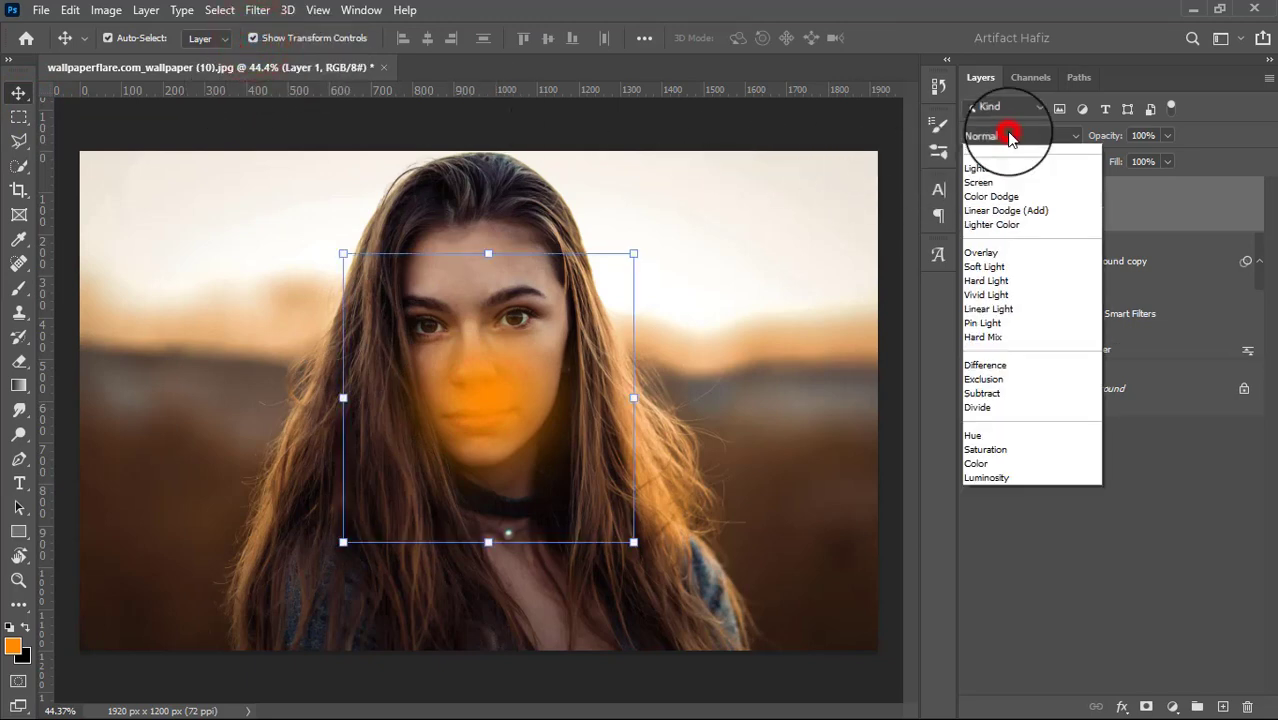
pyautogui.click(1002, 288)
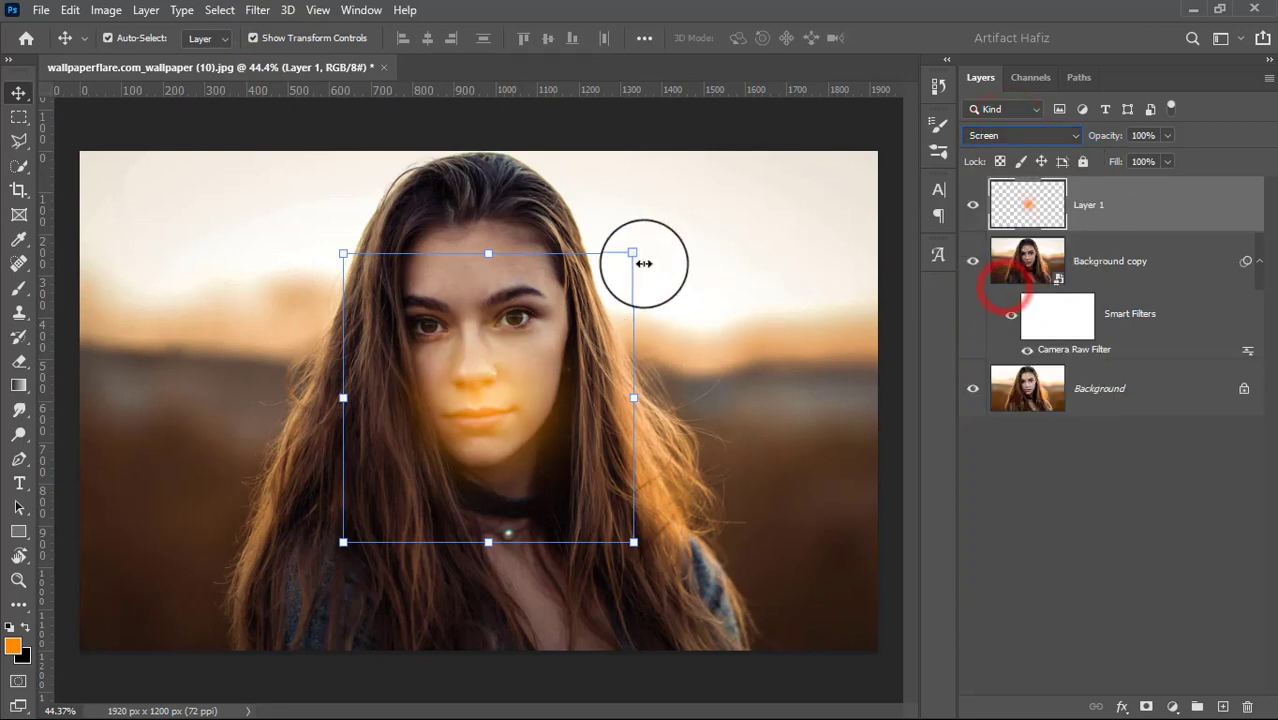
# Scale the orange glow to 274.10%, move it into the upper right sky, and commit.
pyautogui.moveTo(632, 253); pyautogui.dragTo(856, 86)
pyautogui.moveTo(548, 348)
pyautogui.mouseDown()
pyautogui.moveTo(771, 318)
pyautogui.moveTo(667, 393)
pyautogui.mouseUp()
pyautogui.moveTo(463, 350)
pyautogui.mouseDown()
pyautogui.moveTo(152, 355)
pyautogui.moveTo(290, 299)
pyautogui.mouseUp()
pyautogui.moveTo(625, 355); pyautogui.dragTo(695, 345)
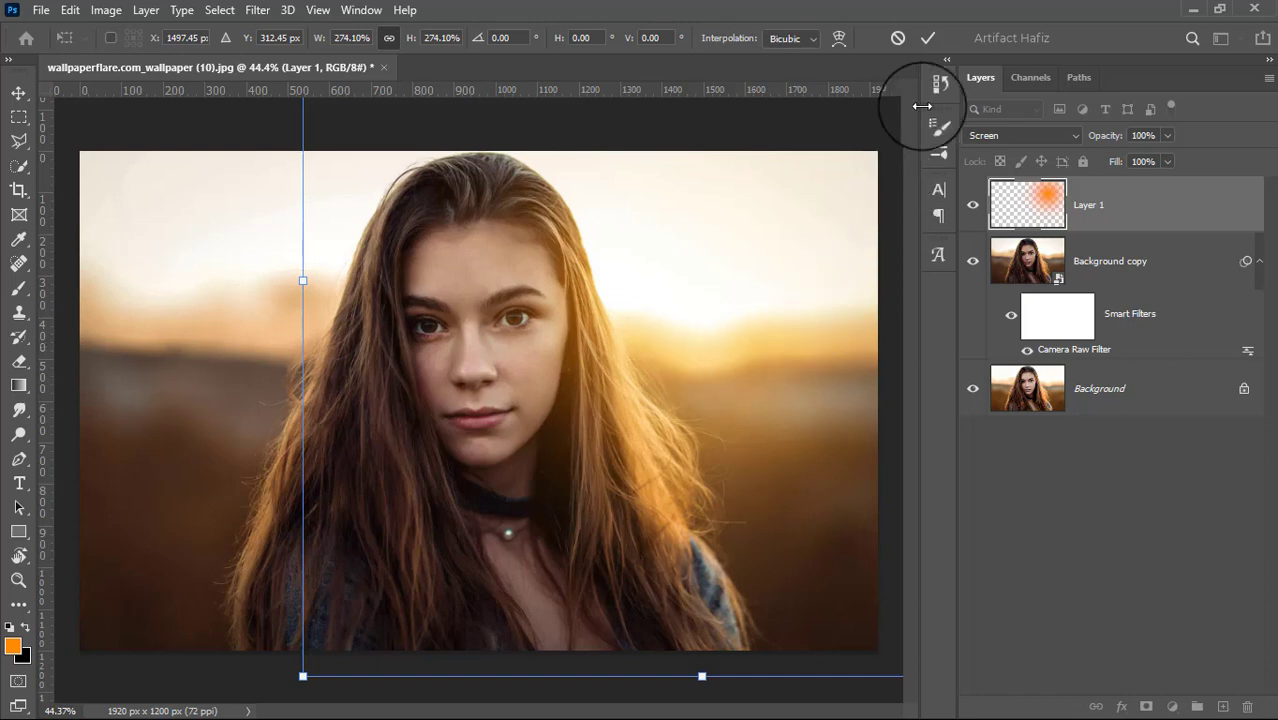
pyautogui.click(930, 37)
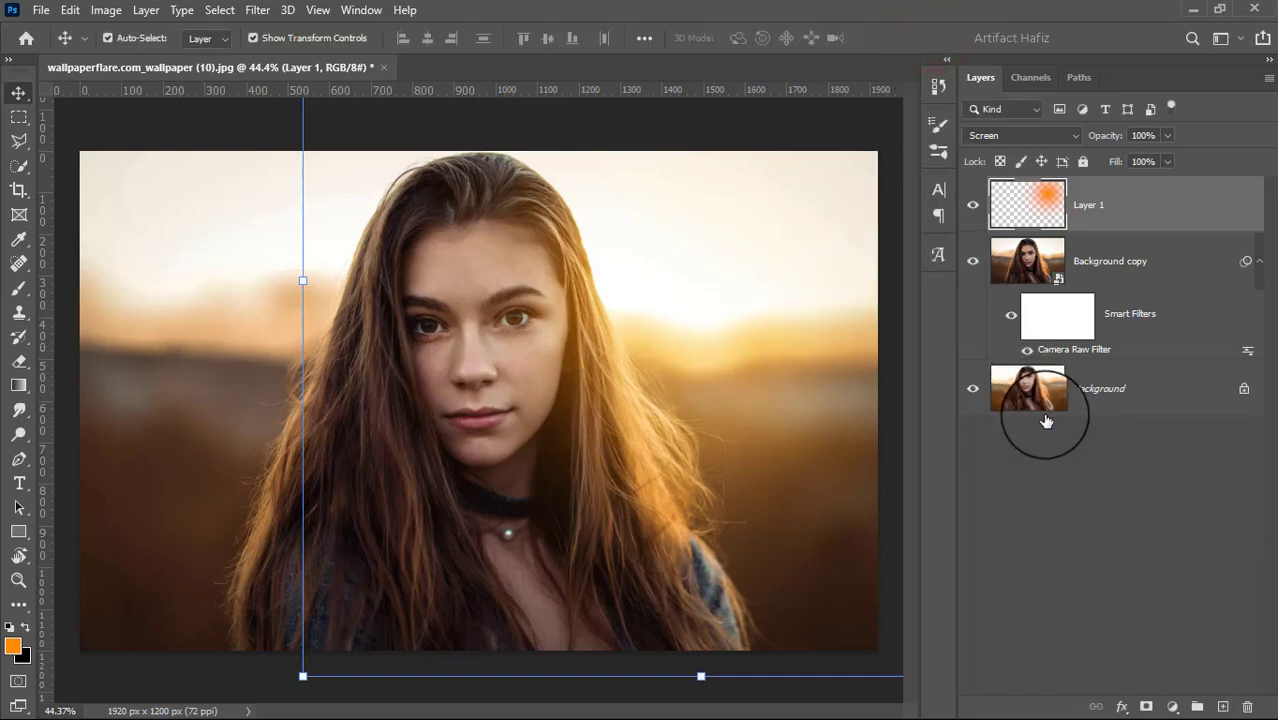
# Add a Color Lookup adjustment layer using the Fuji F125 Kodak 2395 (by Adobe).cube LUT.
pyautogui.click(1173, 706)
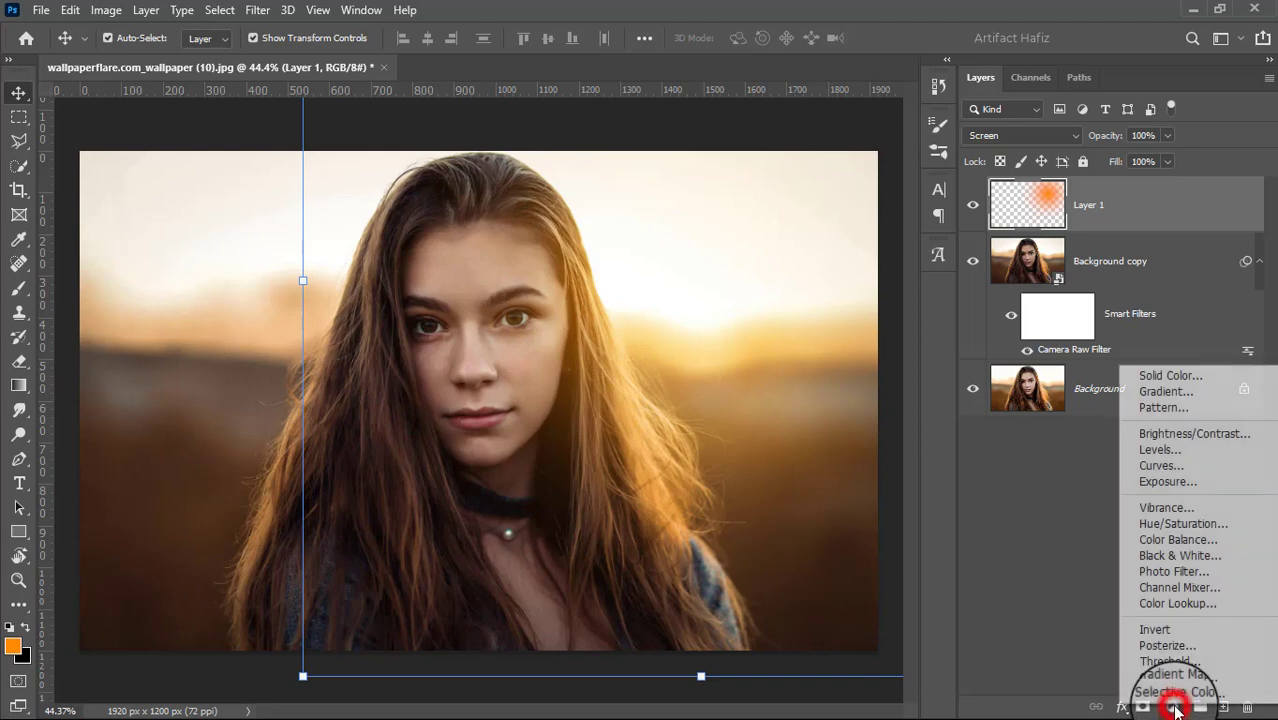
pyautogui.click(1188, 604)
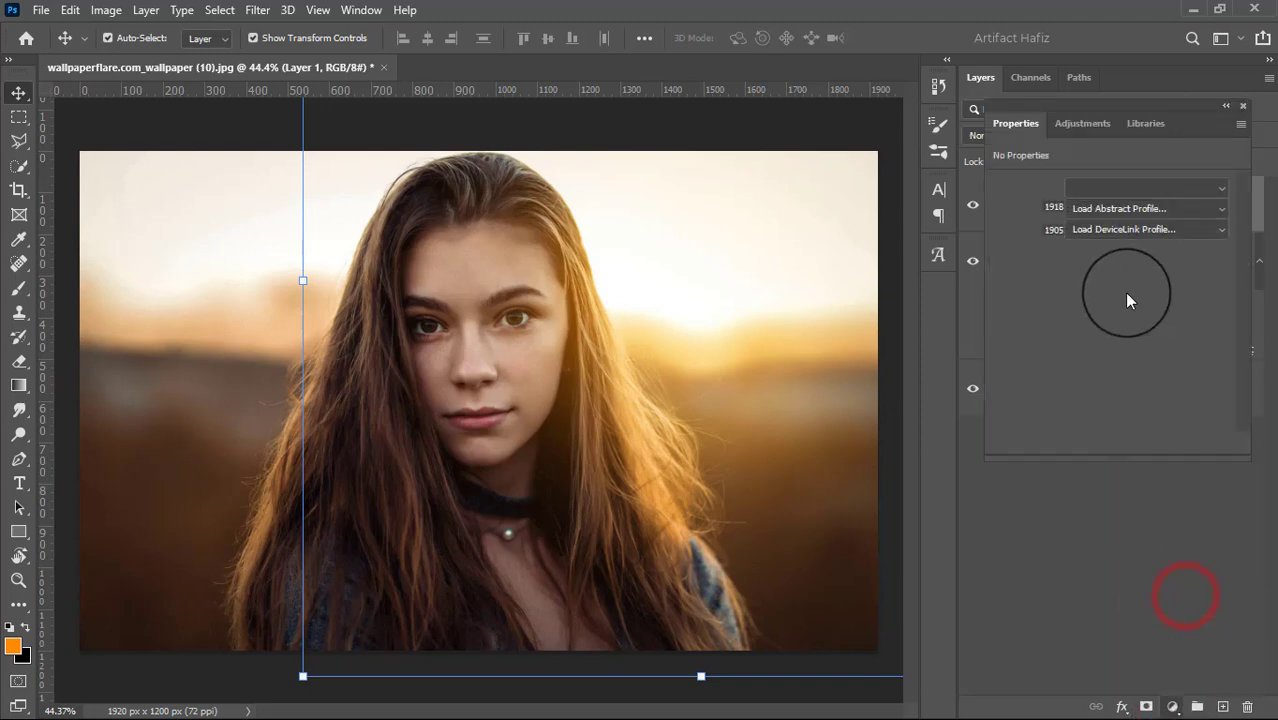
pyautogui.click(1115, 187)
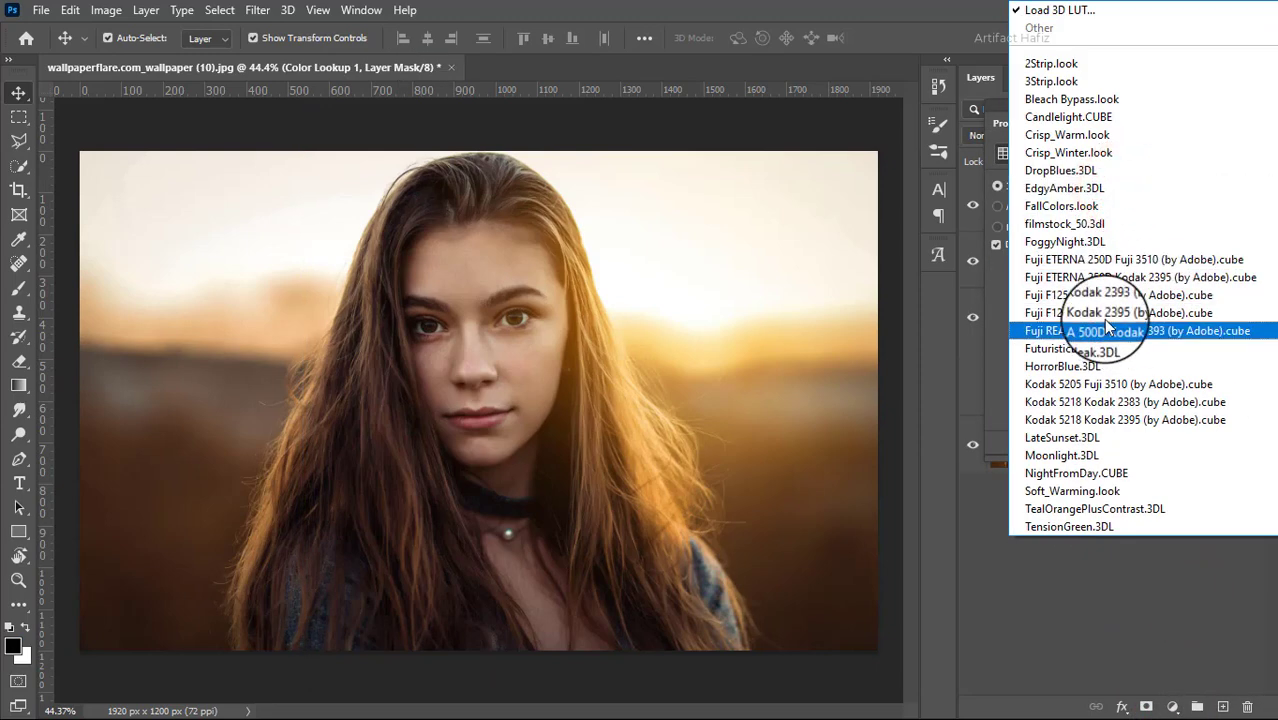
pyautogui.click(1103, 313)
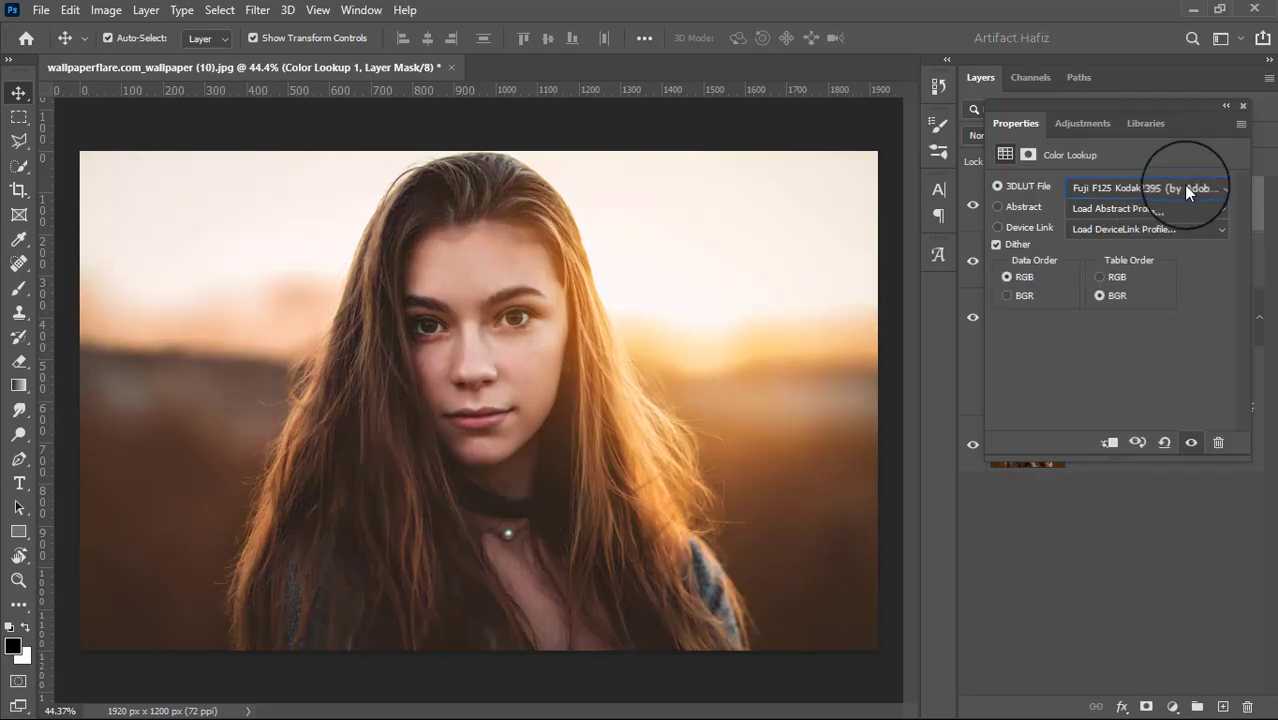
pyautogui.click(1243, 107)
# Lower the Color Lookup 1 layer's opacity to 10%.
pyautogui.click(1166, 136)
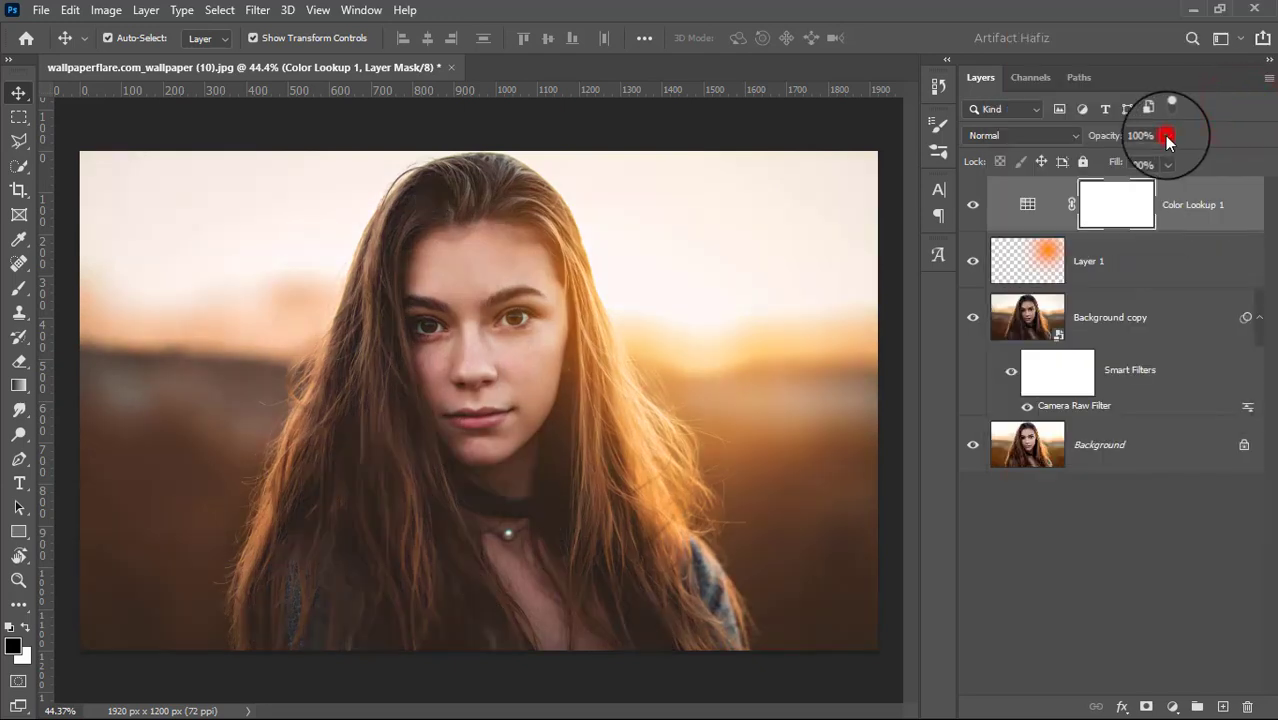
pyautogui.moveTo(1088, 160); pyautogui.dragTo(1091, 157)
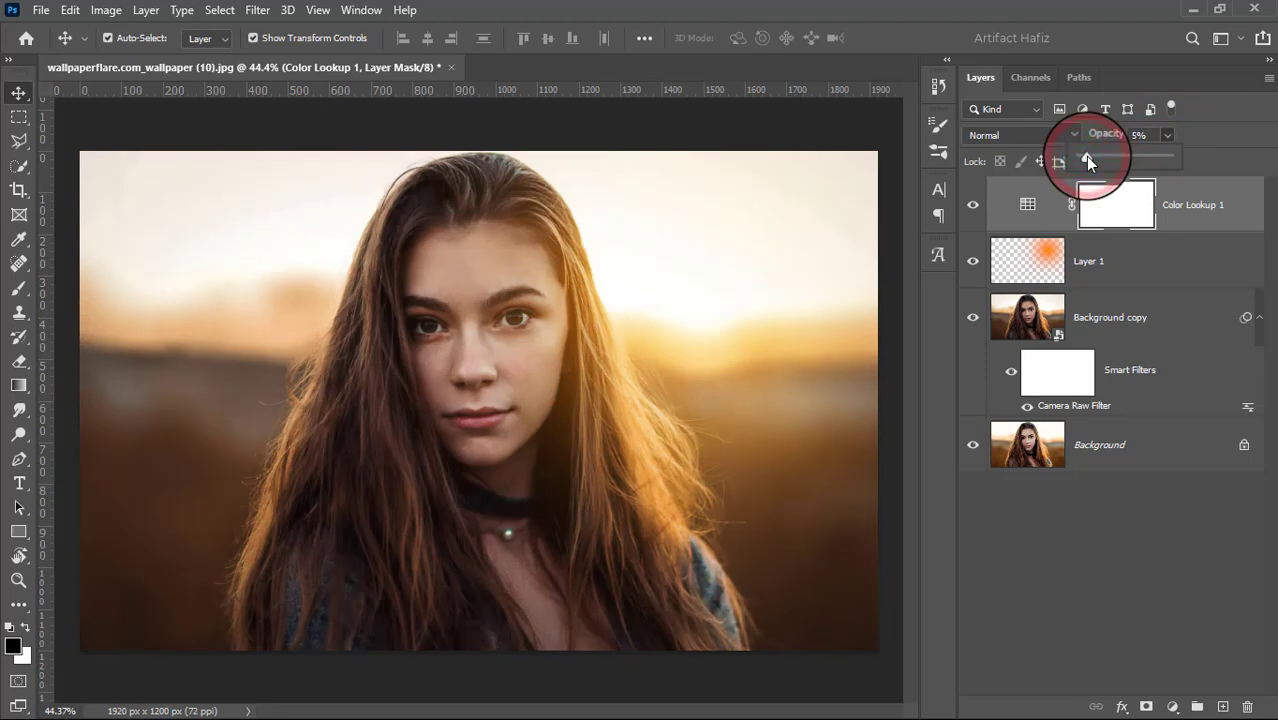
pyautogui.click(1188, 205)
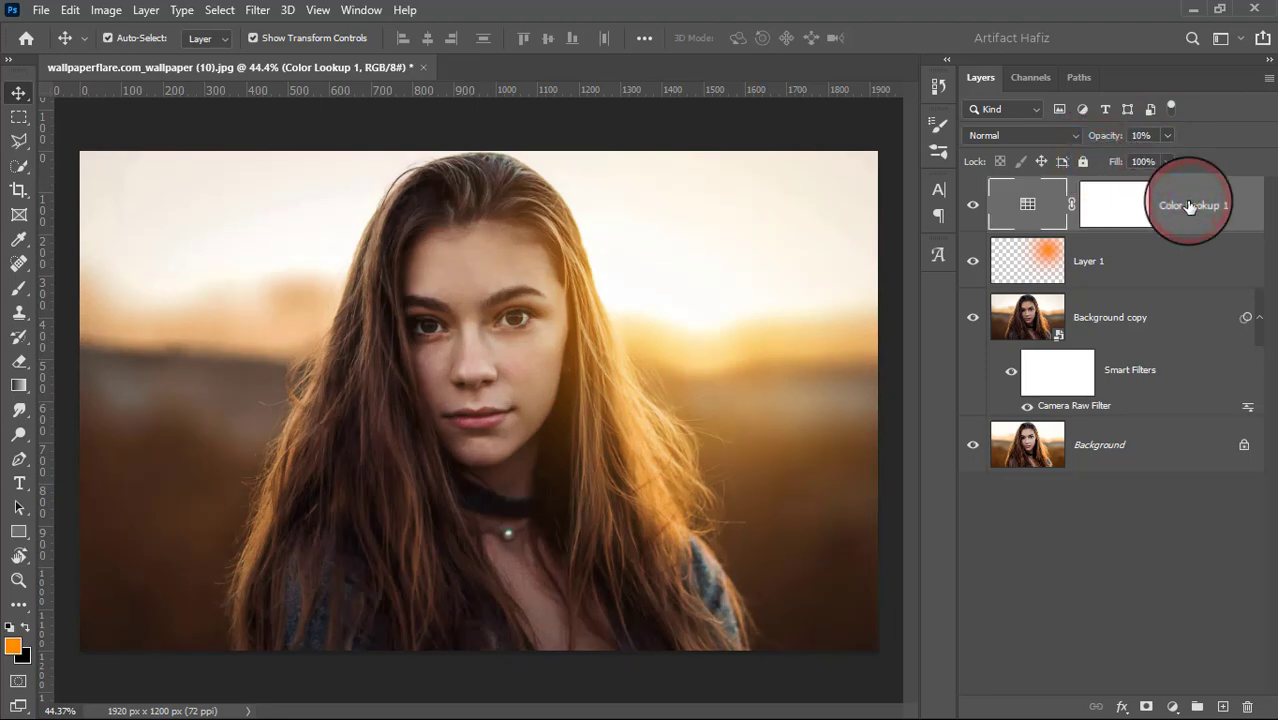
pyautogui.keyDown('alt'); pyautogui.click(973, 450); pyautogui.keyUp('alt')
pyautogui.keyDown('alt'); pyautogui.click(973, 450); pyautogui.keyUp('alt')
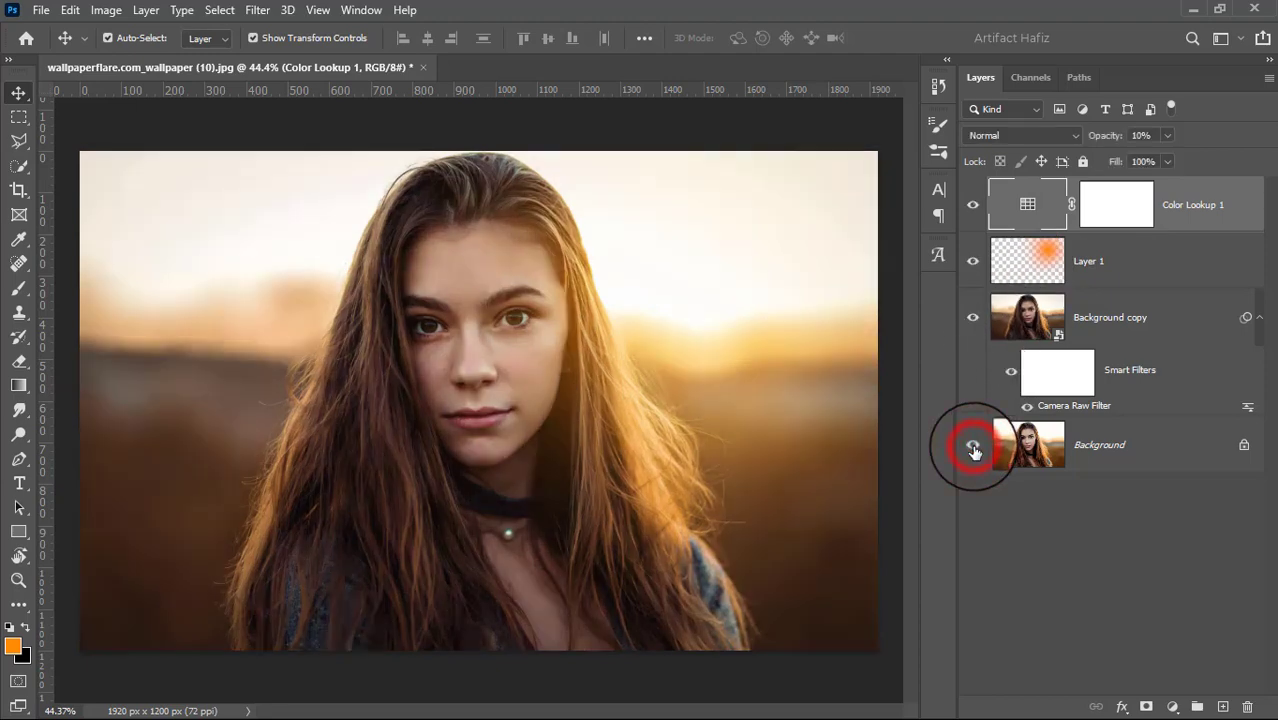
pyautogui.keyDown('alt'); pyautogui.click(973, 450); pyautogui.keyUp('alt')
pyautogui.keyDown('alt'); pyautogui.click(973, 450); pyautogui.keyUp('alt')
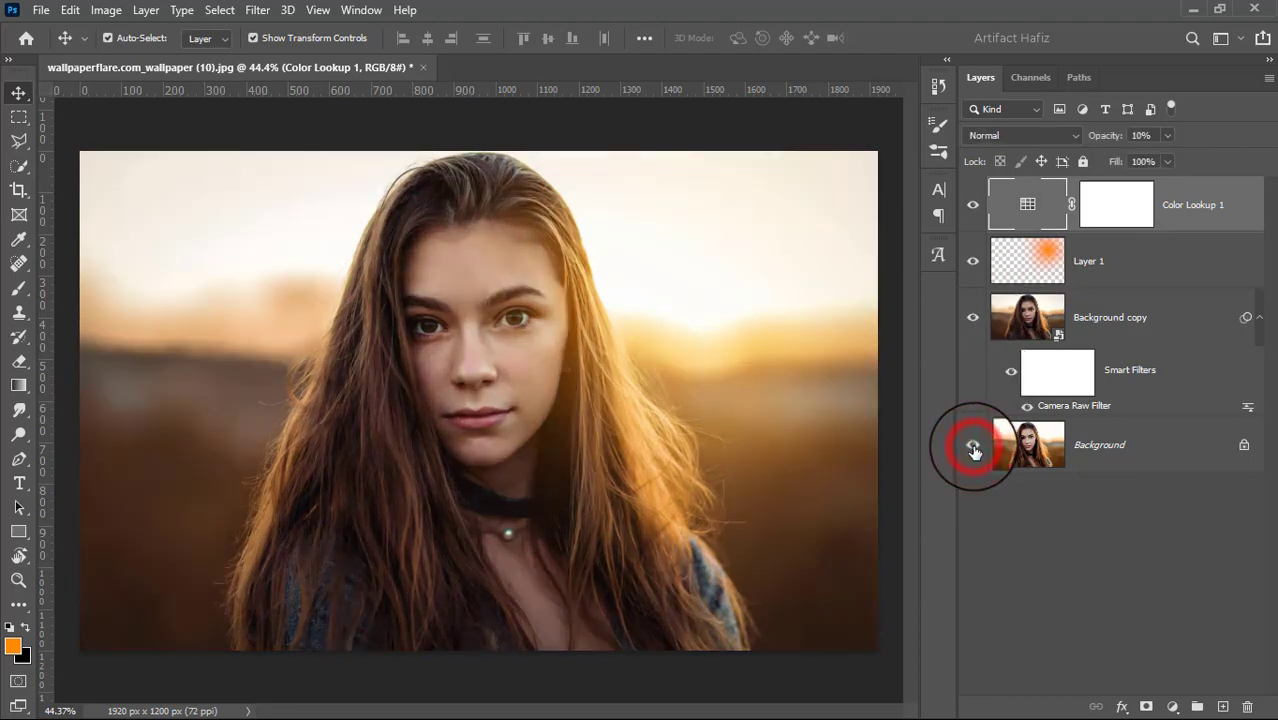